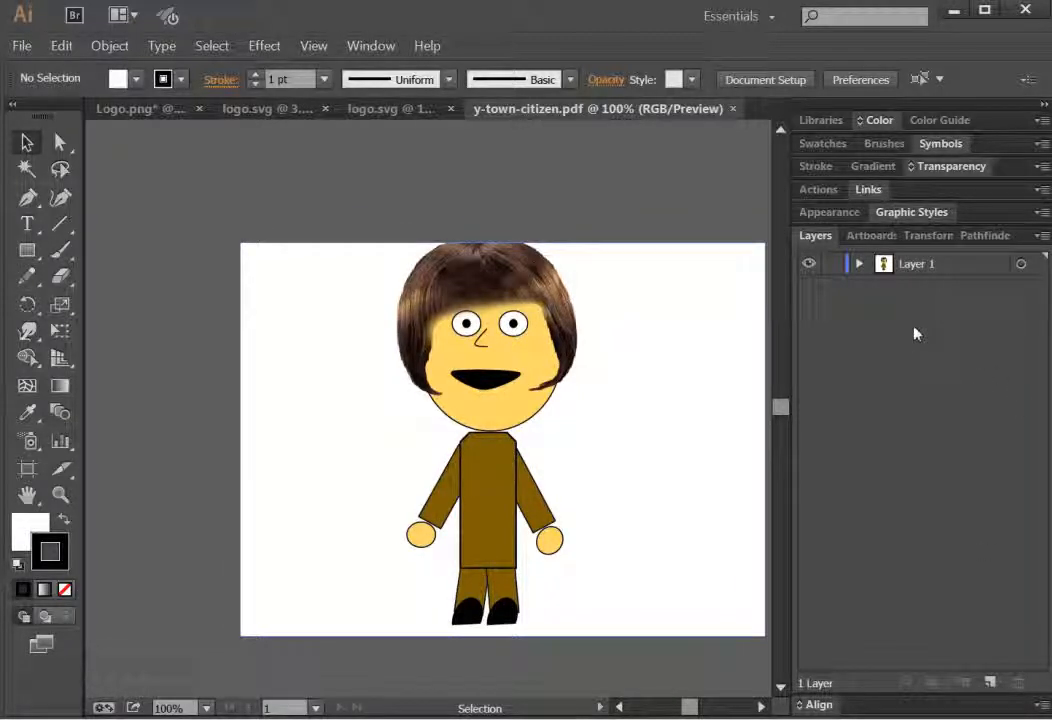
Step: Create a new layer and name it head
{"action": "left_click", "coordinate": [990, 681]}
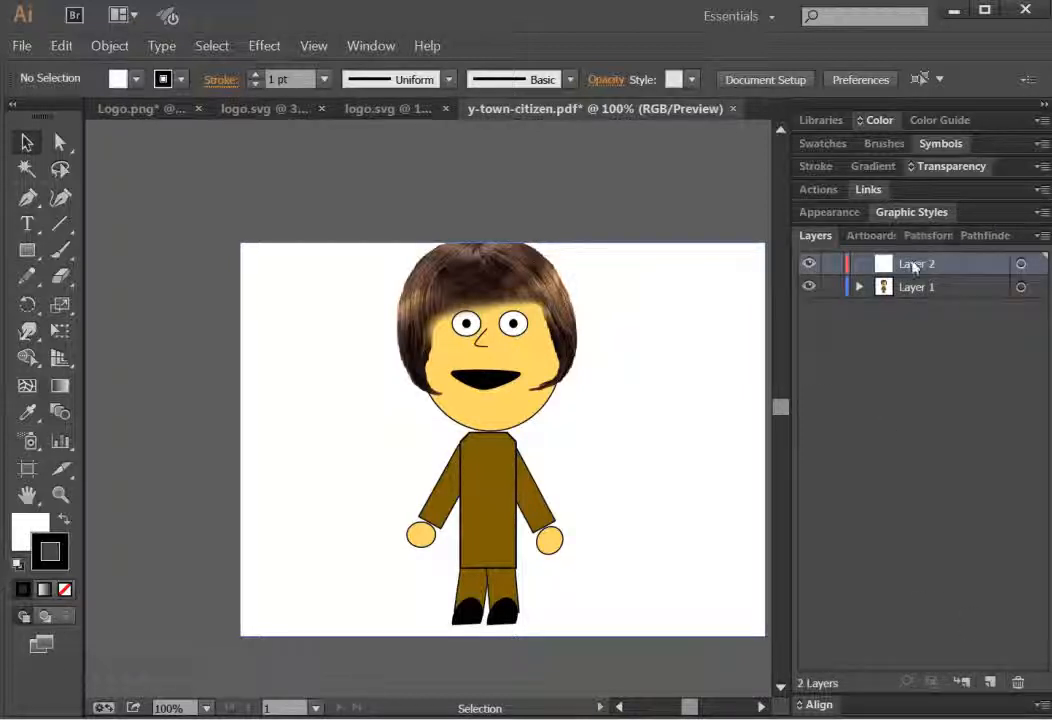
{"action": "double_click", "coordinate": [912, 262]}
{"action": "type", "text": "hair"}
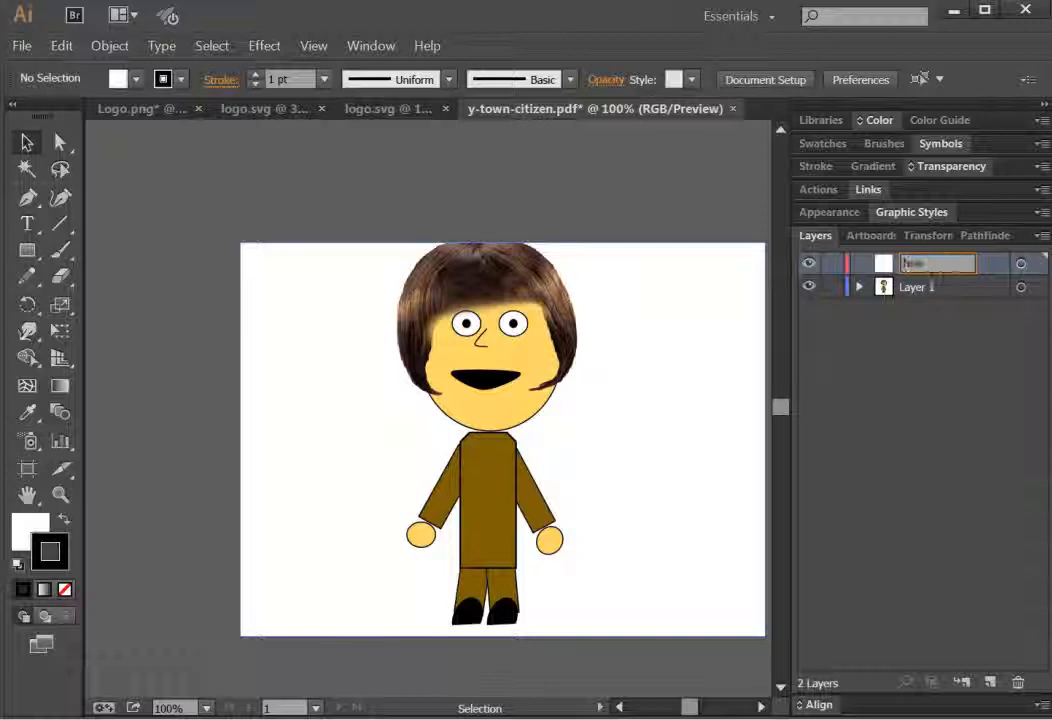
{"action": "key", "text": "Return"}
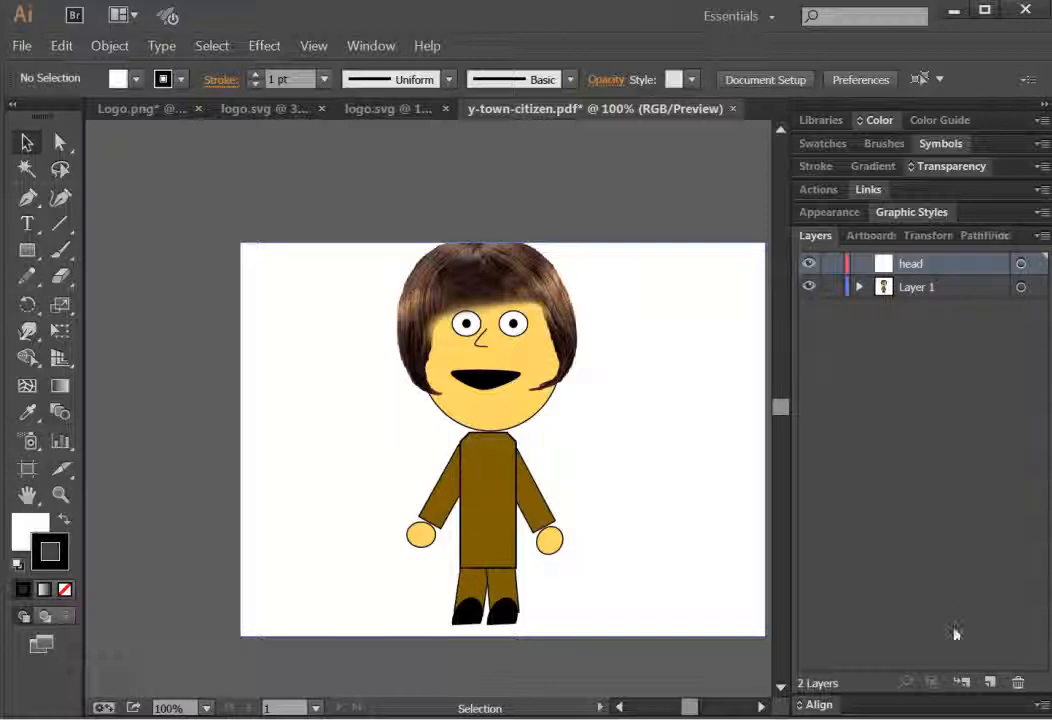
Step: Add another new layer and name it body
{"action": "left_click", "coordinate": [988, 680]}
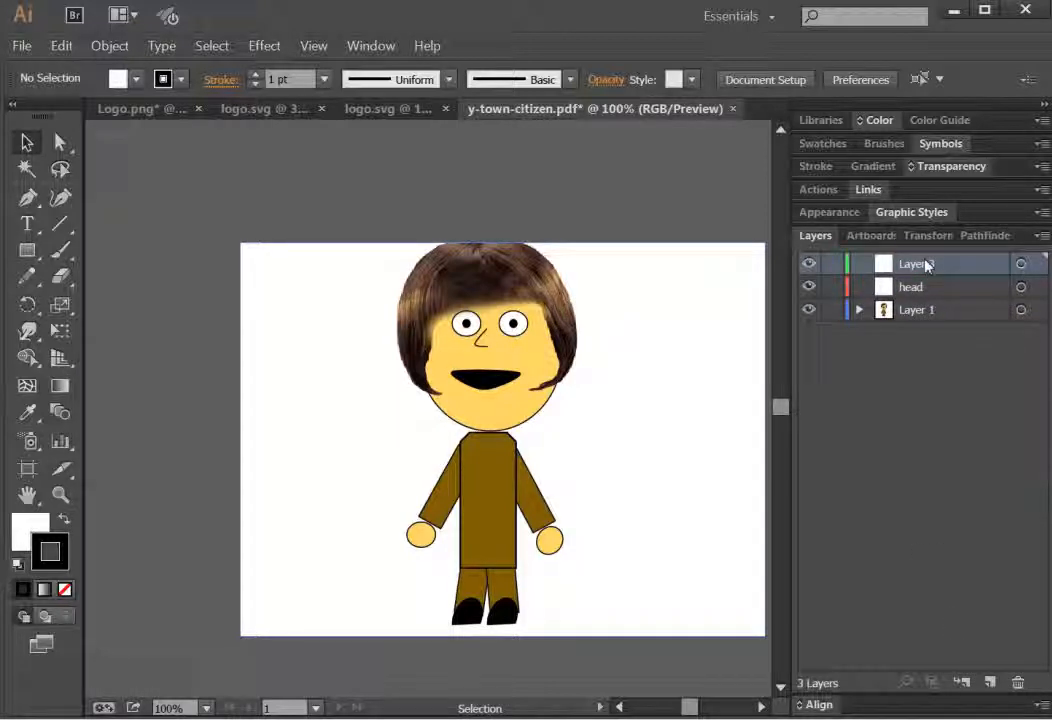
{"action": "double_click", "coordinate": [925, 263]}
{"action": "type", "text": "body"}
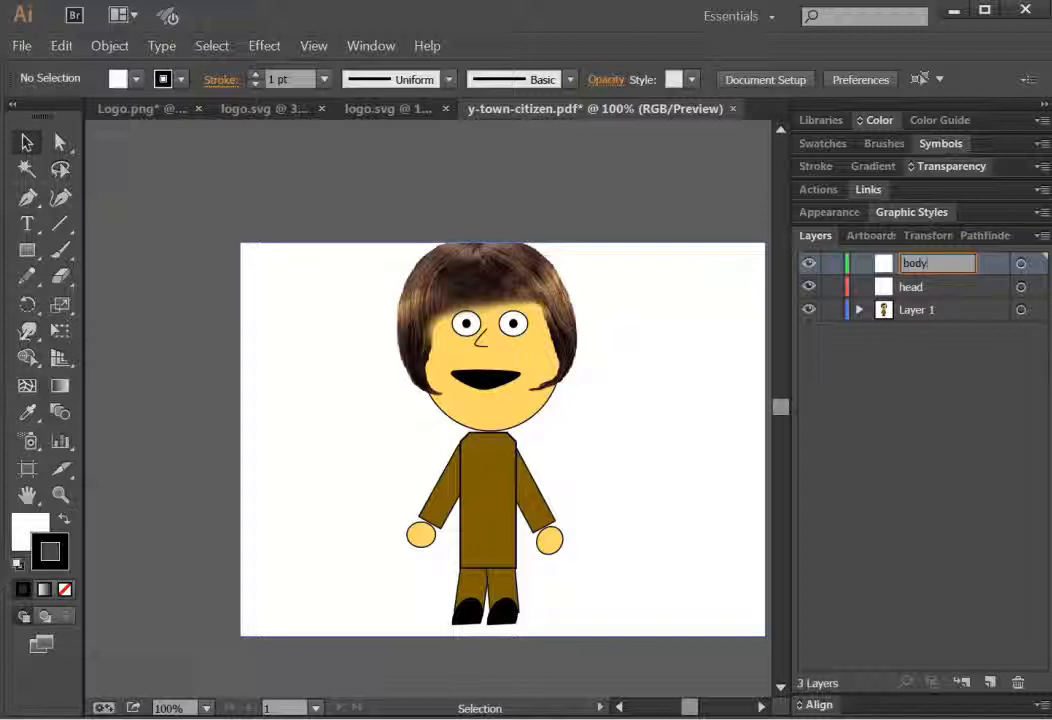
{"action": "key", "text": "Return"}
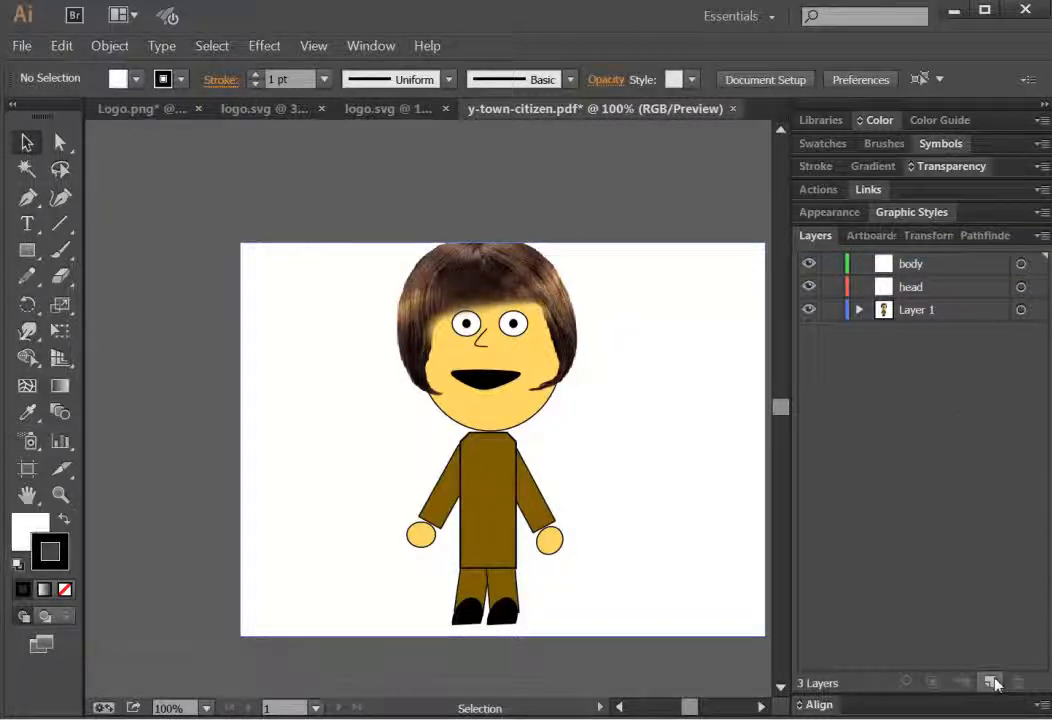
Step: Add a new layer named left-arm
{"action": "left_click", "coordinate": [988, 680]}
{"action": "double_click", "coordinate": [918, 263]}
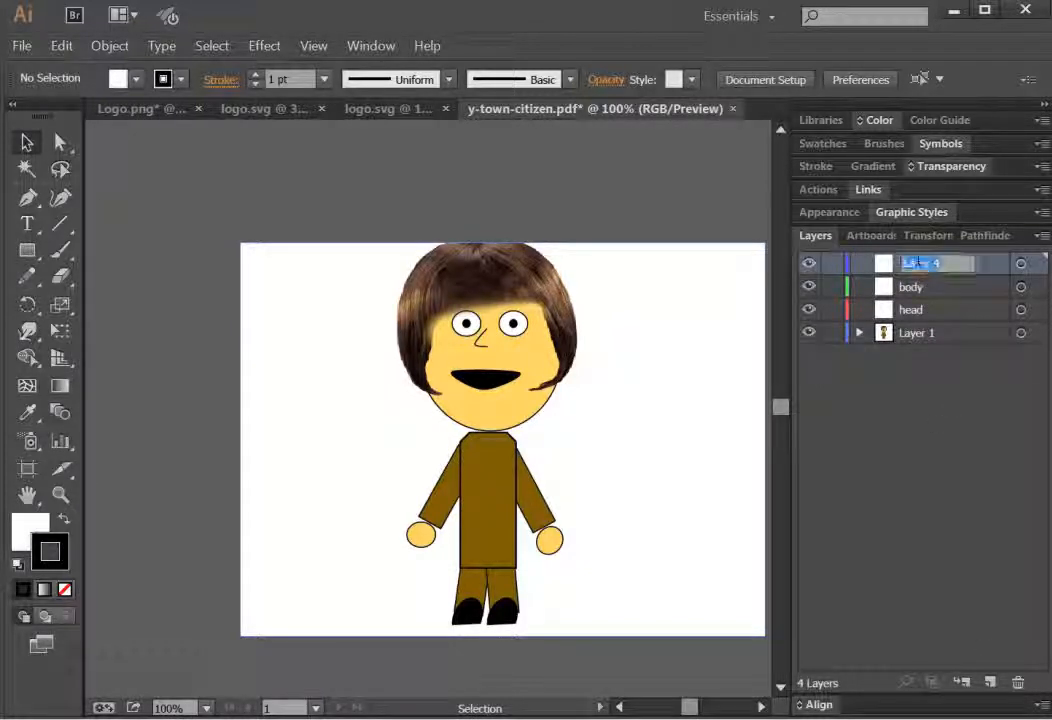
{"action": "type", "text": "h"}
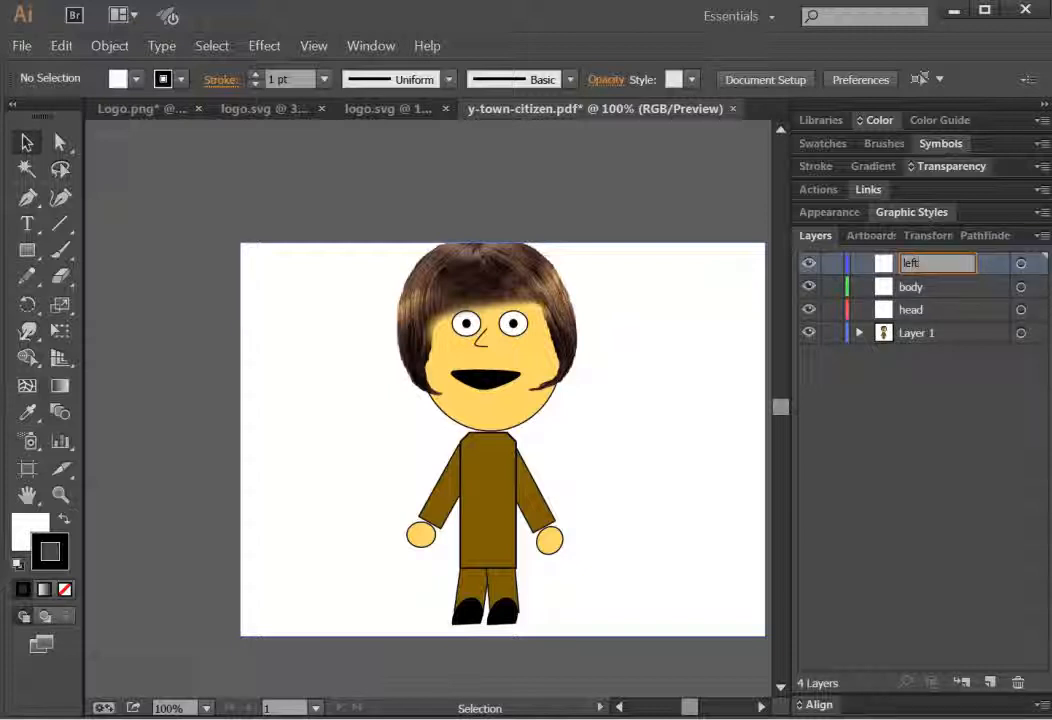
{"action": "type", "text": "eft-arm"}
{"action": "key", "text": "Return"}
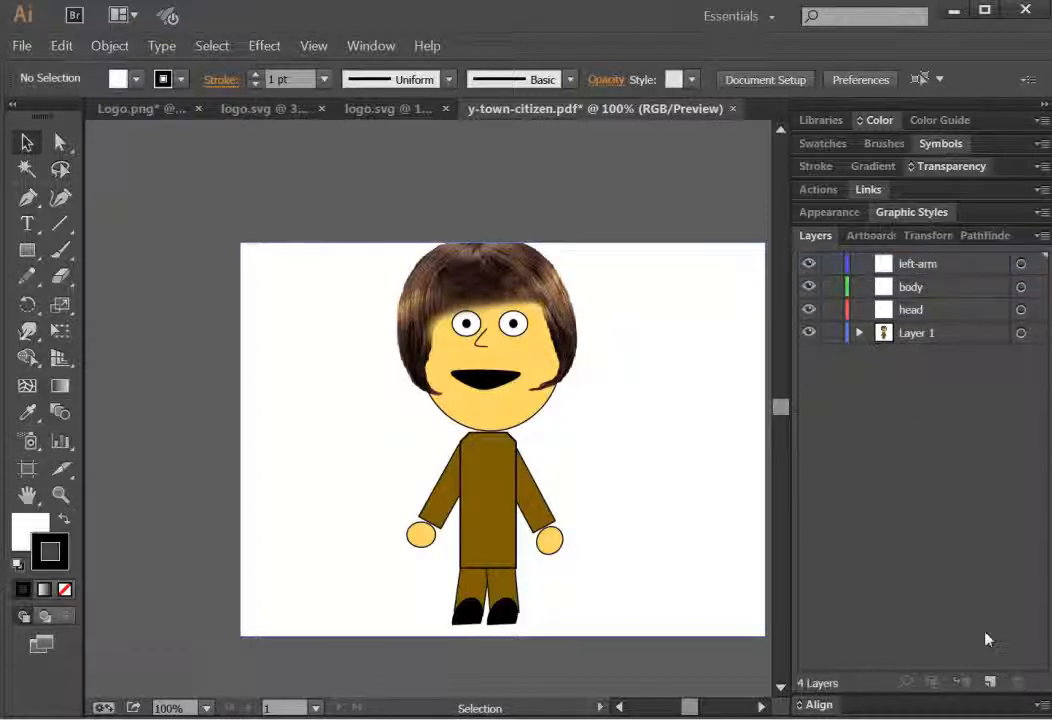
Step: Add a new layer named right-arm
{"action": "left_click", "coordinate": [988, 679]}
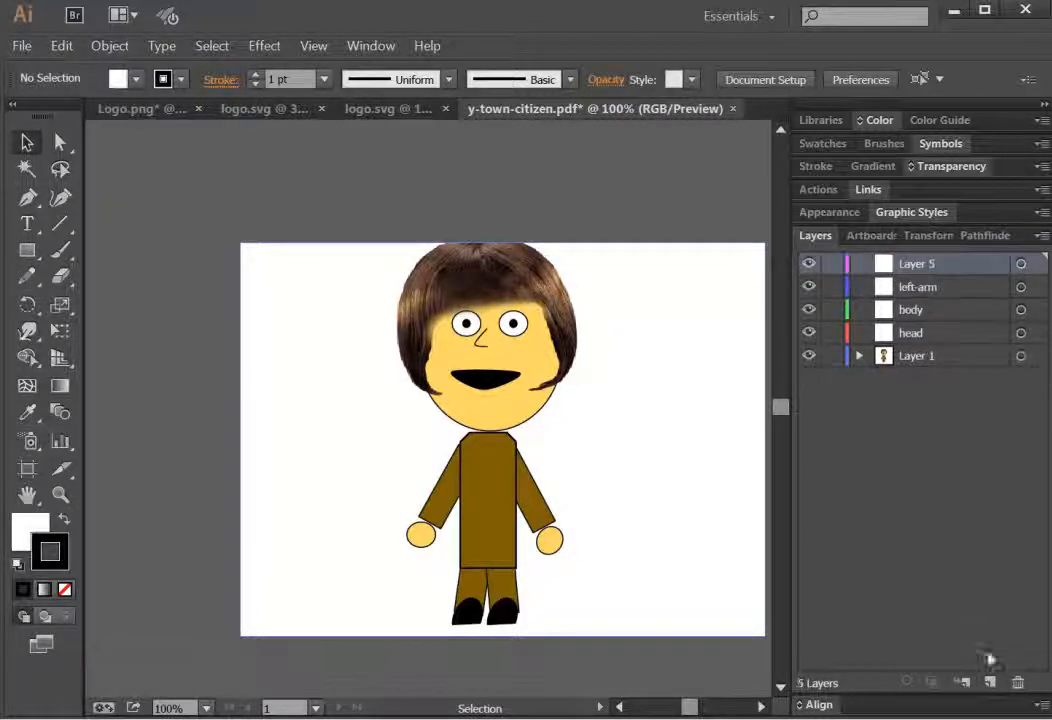
{"action": "double_click", "coordinate": [918, 262]}
{"action": "type", "text": "right-arm"}
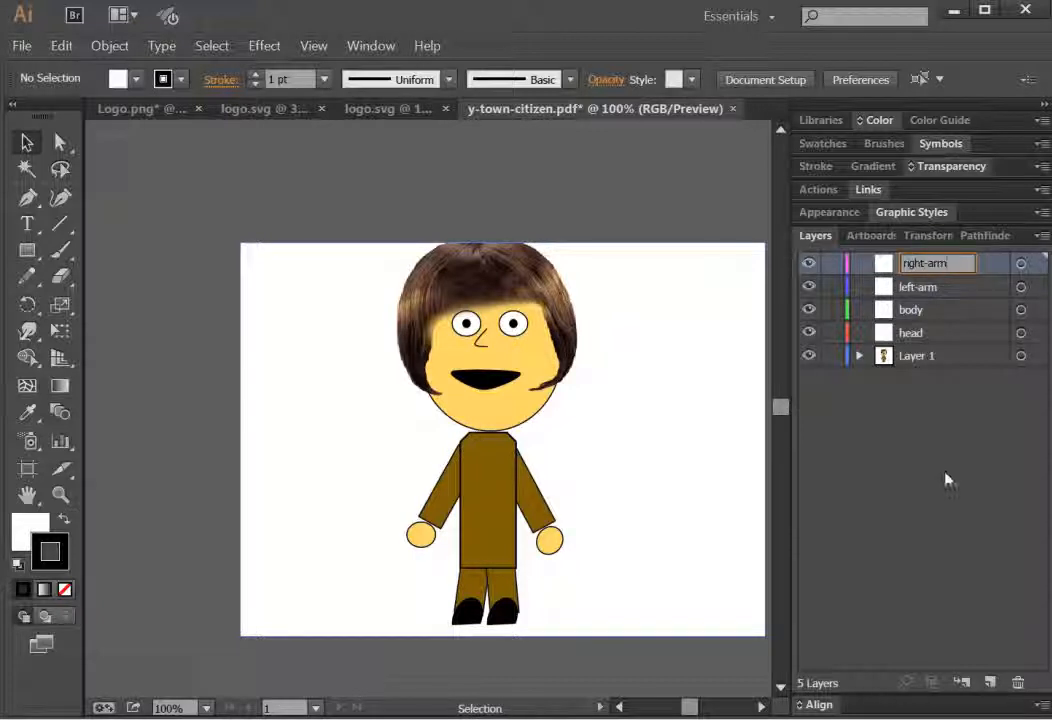
{"action": "key", "text": "Return"}
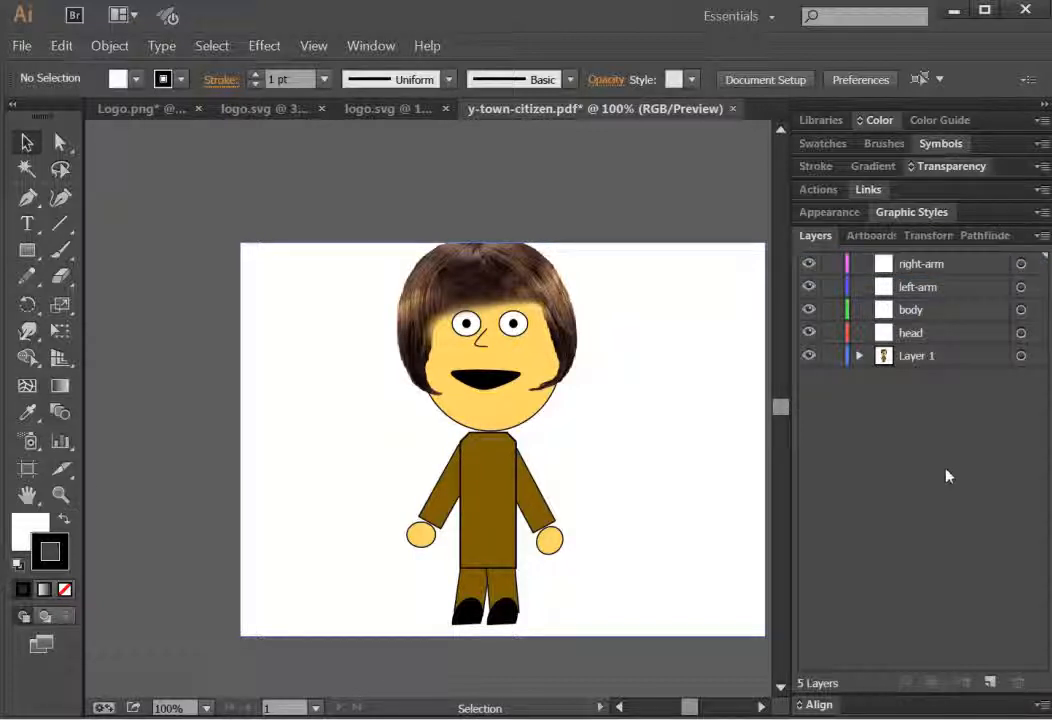
Step: Add a new layer named left=leg
{"action": "left_click", "coordinate": [990, 683]}
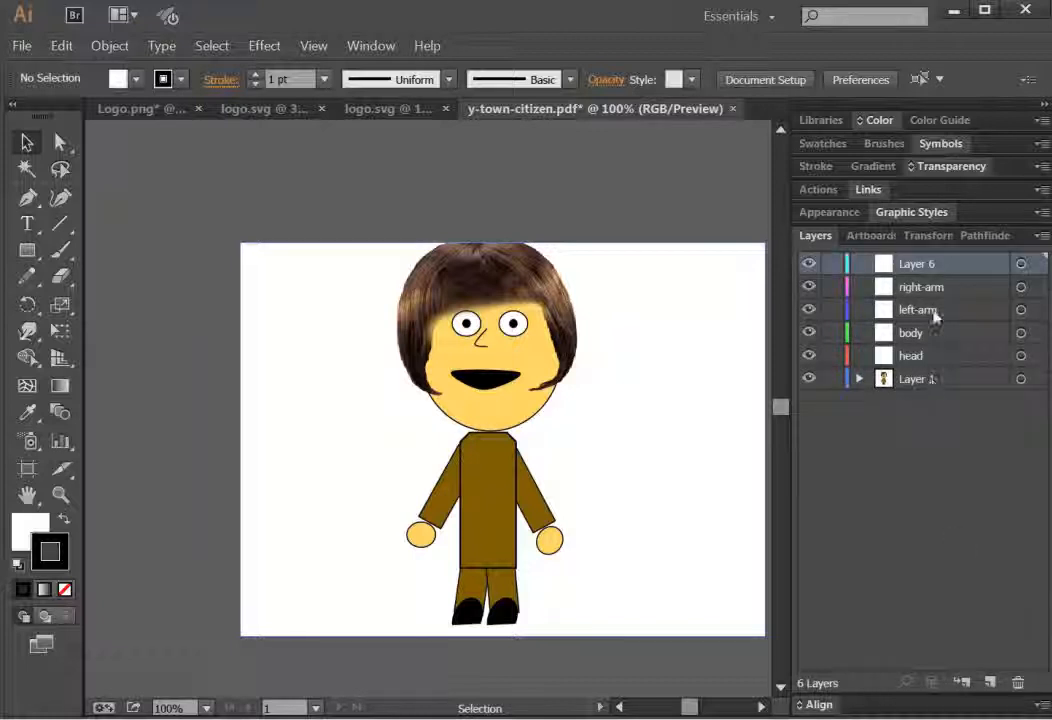
{"action": "double_click", "coordinate": [918, 263]}
{"action": "type", "text": "lef"}
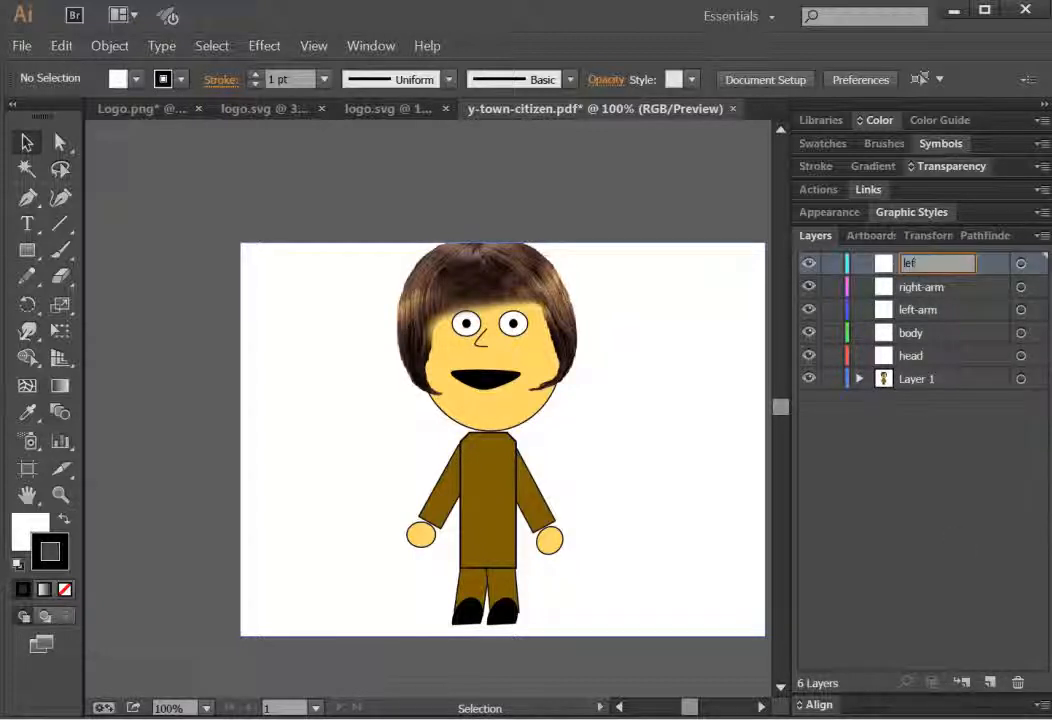
{"action": "type", "text": "t-leg"}
{"action": "key", "text": "Return"}
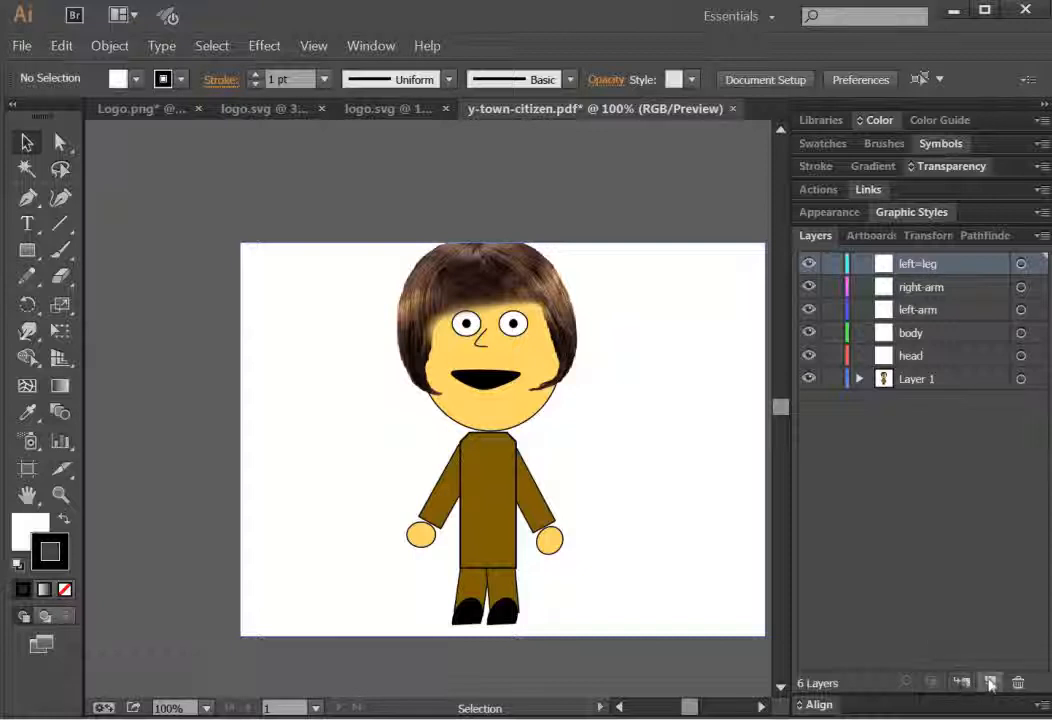
Step: Add a new layer named right-leg
{"action": "left_click", "coordinate": [990, 683]}
{"action": "double_click", "coordinate": [917, 265]}
{"action": "type", "text": "right"}
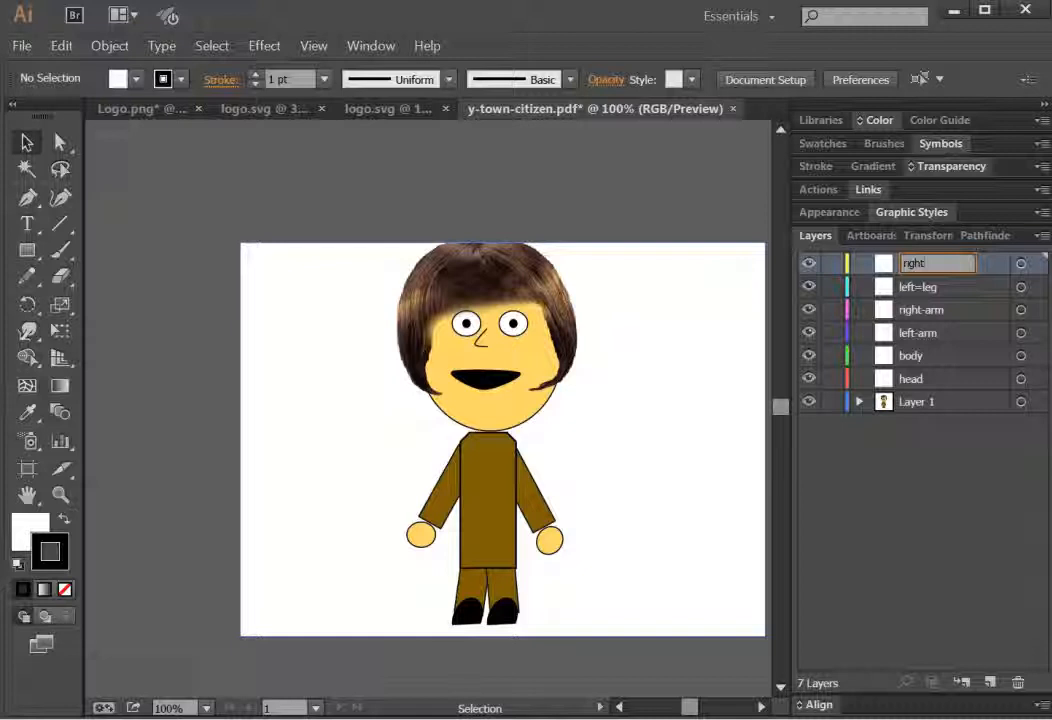
{"action": "type", "text": "-leg"}
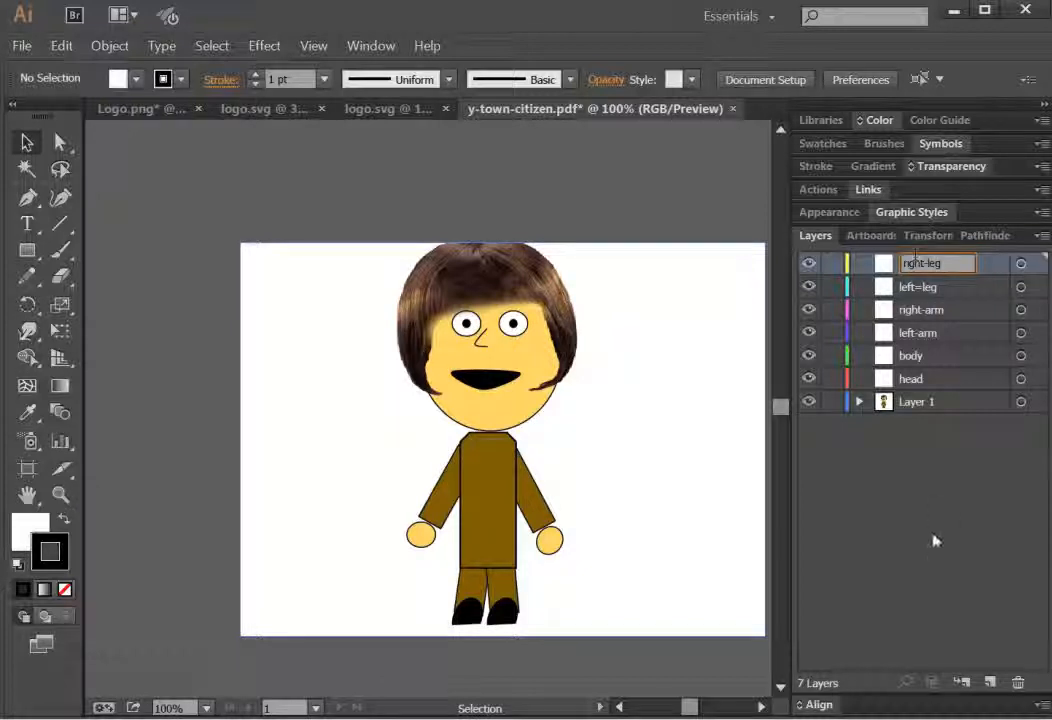
{"action": "key", "text": "Return"}
Step: Rename the left=leg layer to left-leg
{"action": "double_click", "coordinate": [917, 286]}
{"action": "left_click", "coordinate": [925, 285]}
{"action": "type", "text": "-"}
{"action": "left_click", "coordinate": [931, 287]}
{"action": "key", "text": "BackSpace"}
{"action": "key", "text": "BackSpace"}
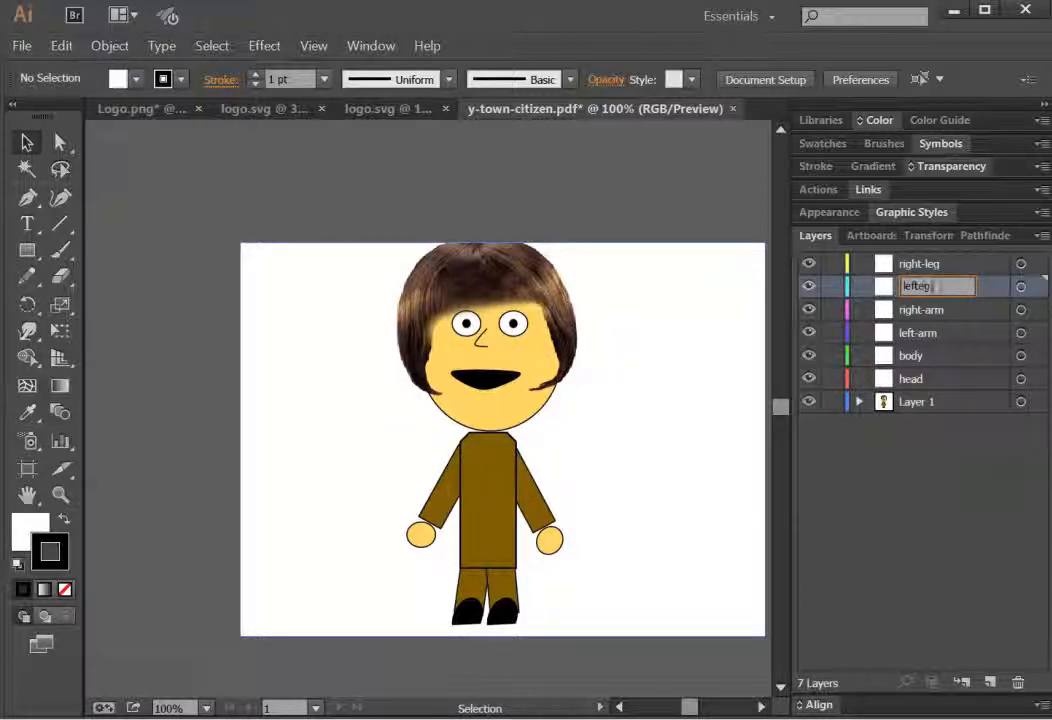
{"action": "type", "text": "-l"}
{"action": "key", "text": "Return"}
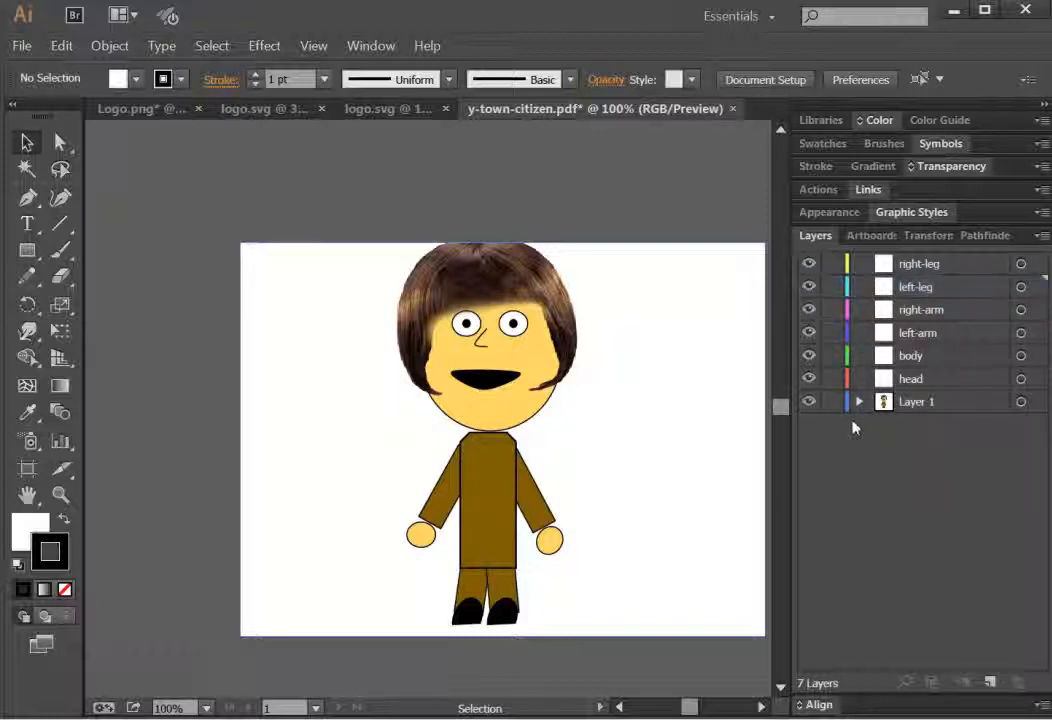
Step: Expand Layer 1's nested groups and move the hair group into the head layer
{"action": "left_click", "coordinate": [859, 401]}
{"action": "left_click", "coordinate": [960, 454]}
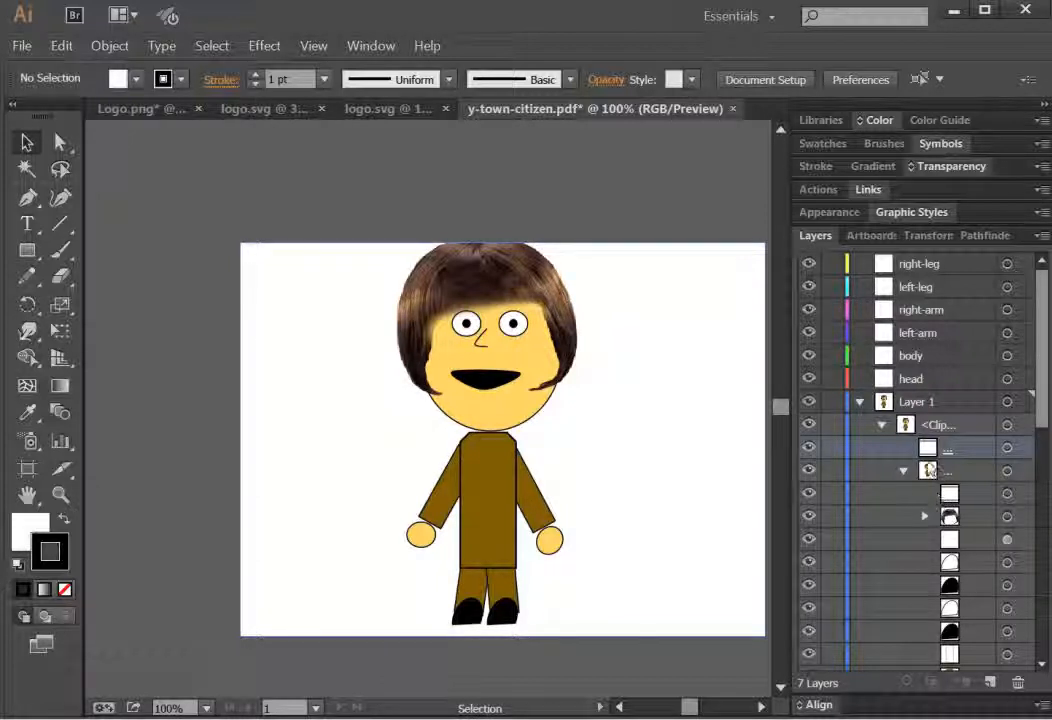
{"action": "left_click", "coordinate": [948, 500]}
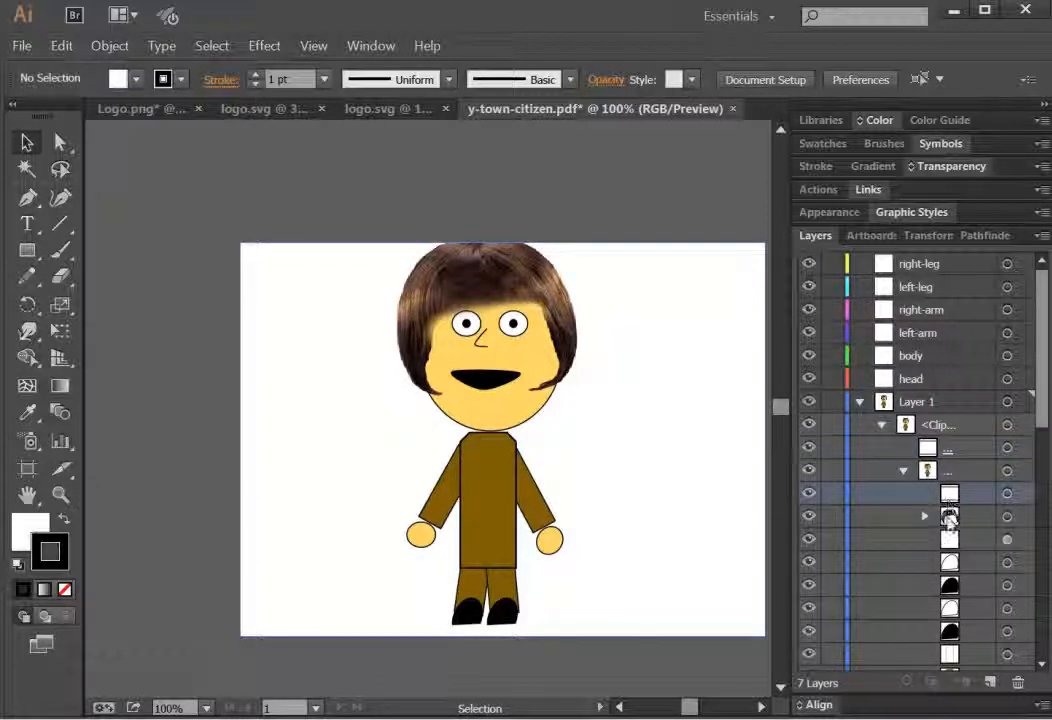
{"action": "left_click", "coordinate": [925, 516]}
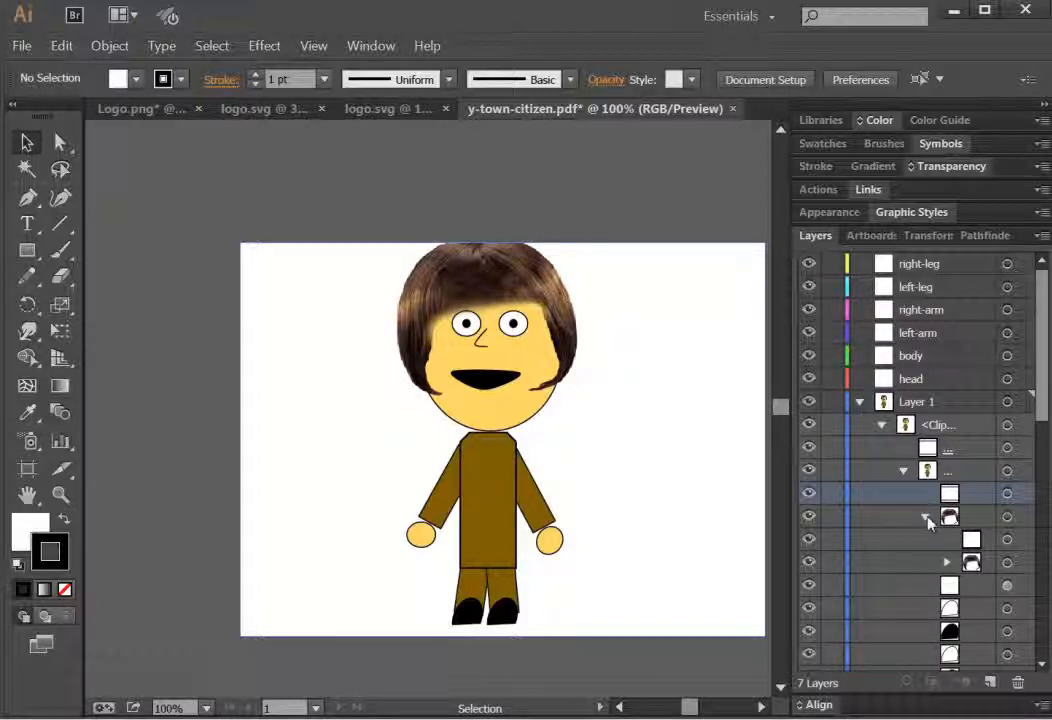
{"action": "left_click", "coordinate": [926, 517]}
{"action": "left_click", "coordinate": [950, 516]}
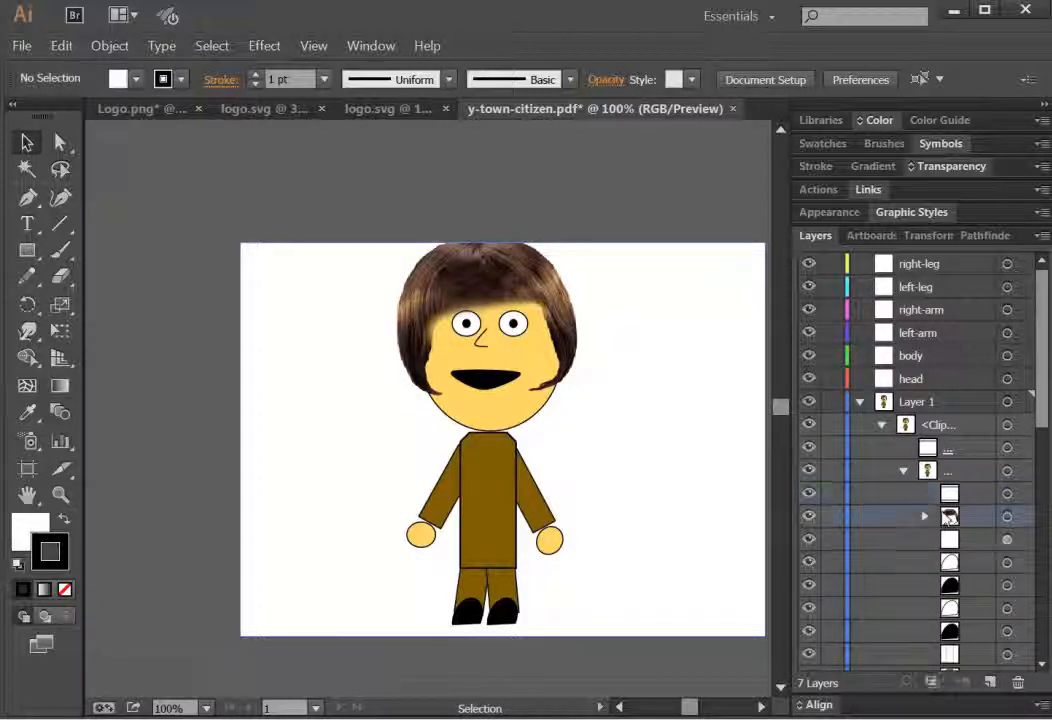
{"action": "left_click_drag", "start_coordinate": [950, 516], "coordinate": [940, 383]}
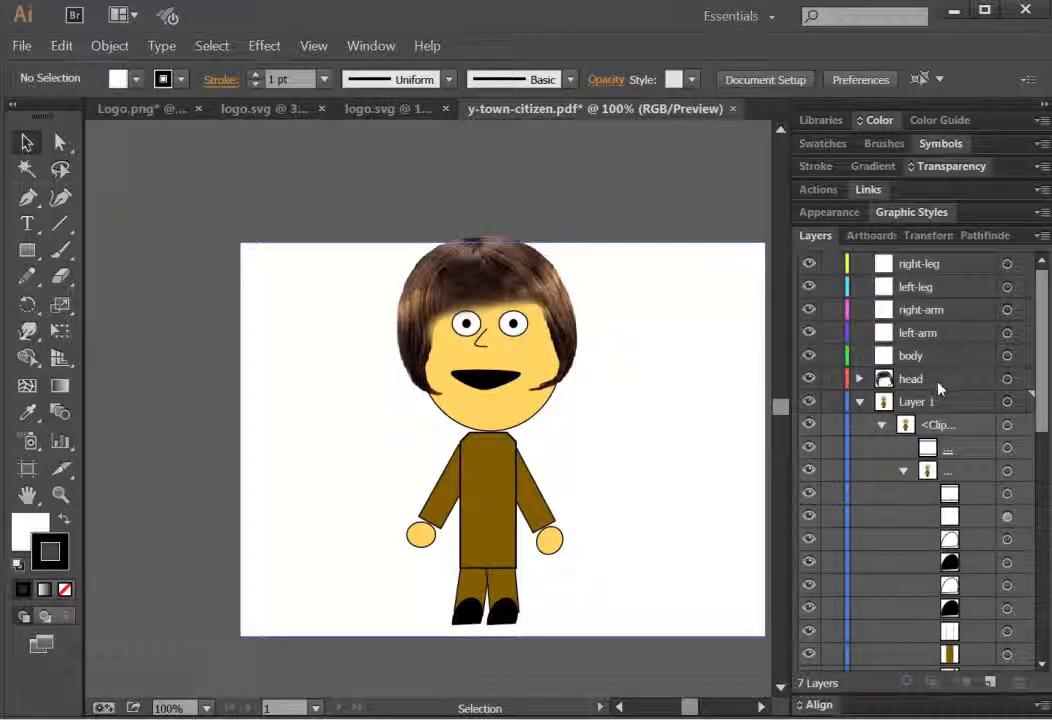
{"action": "left_click", "coordinate": [808, 378]}
{"action": "left_click", "coordinate": [808, 378]}
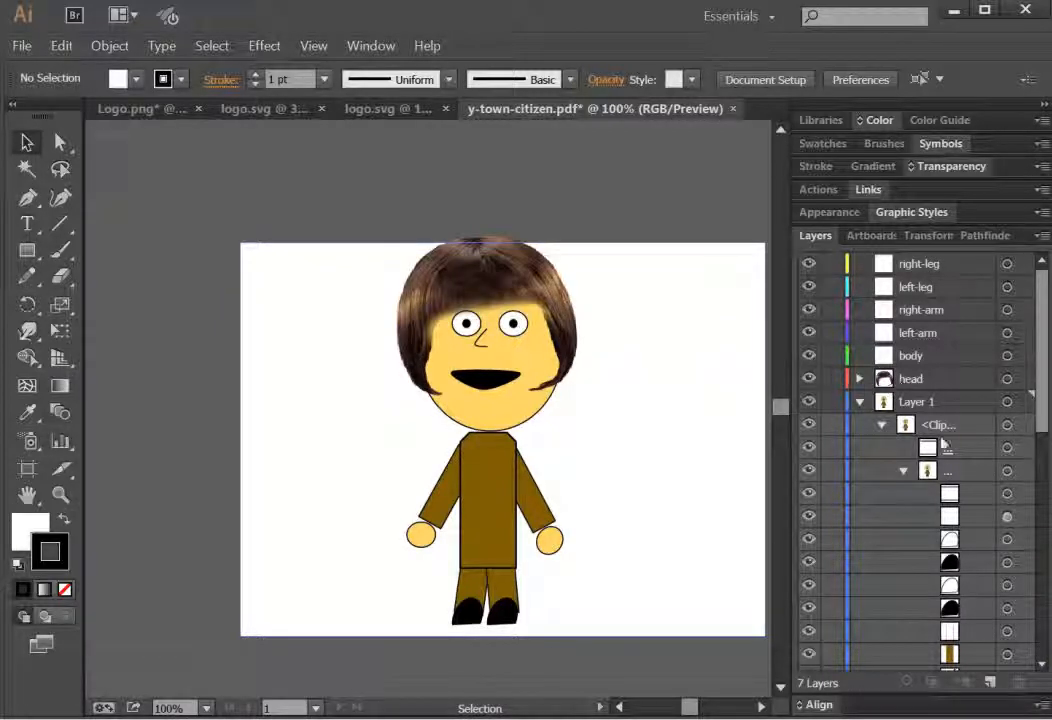
Step: Delete the two blank white objects at the top of Layer 1's artwork group
{"action": "left_click", "coordinate": [966, 500]}
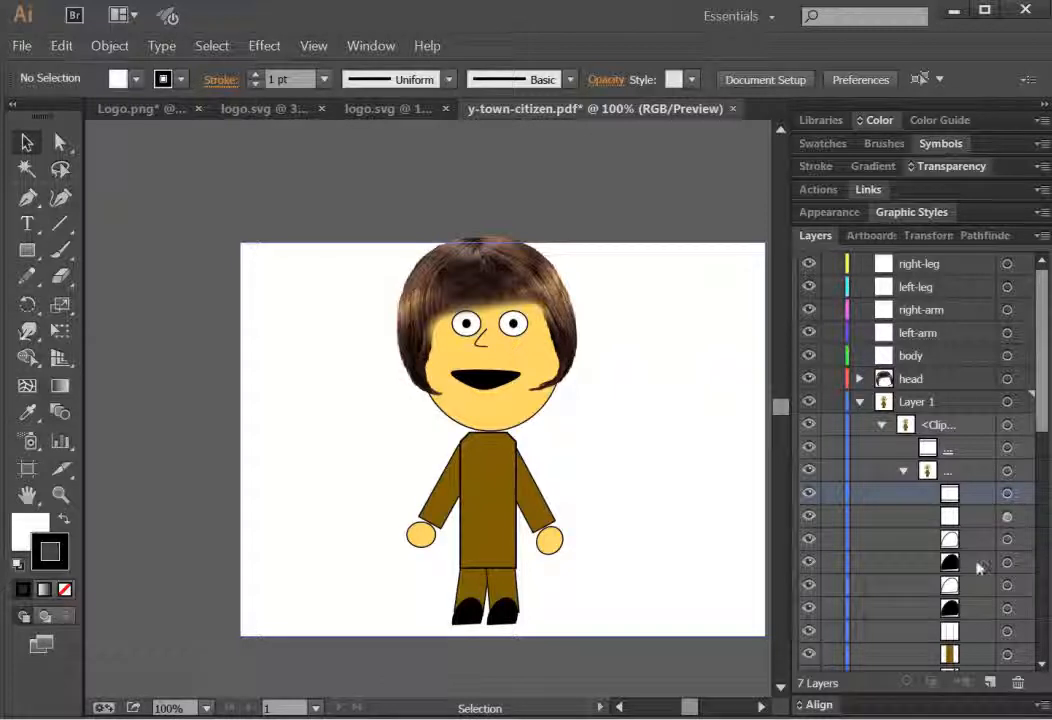
{"action": "left_click", "coordinate": [805, 497]}
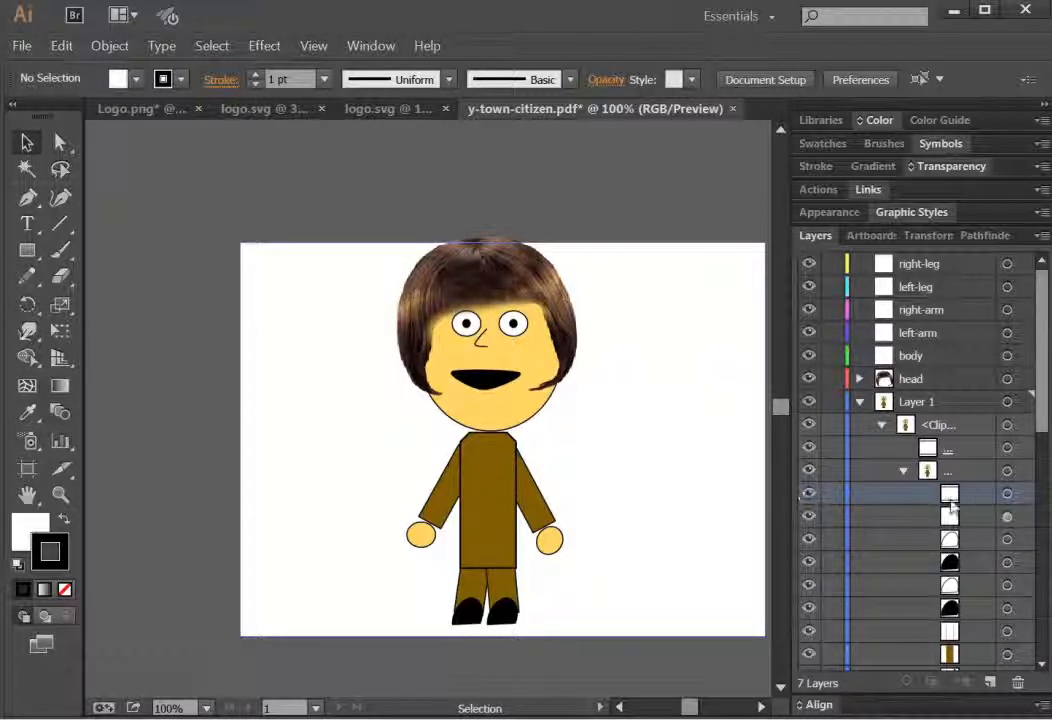
{"action": "left_click", "coordinate": [1020, 683]}
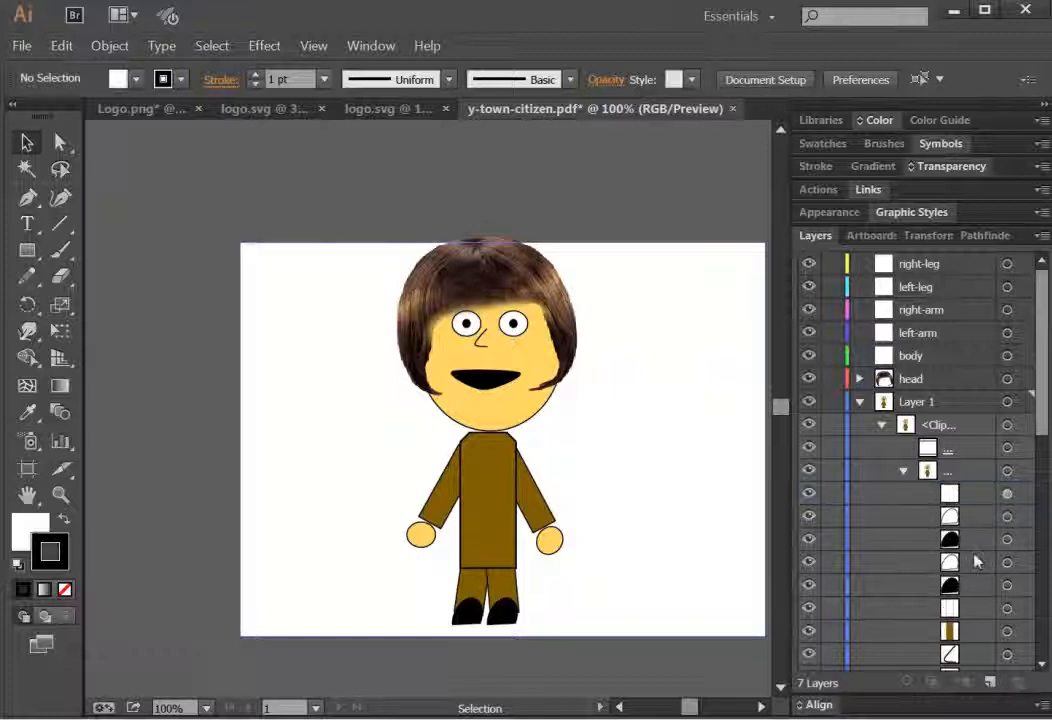
{"action": "left_click", "coordinate": [806, 495]}
{"action": "left_click", "coordinate": [806, 495]}
{"action": "left_click", "coordinate": [951, 498]}
{"action": "left_click", "coordinate": [1019, 683]}
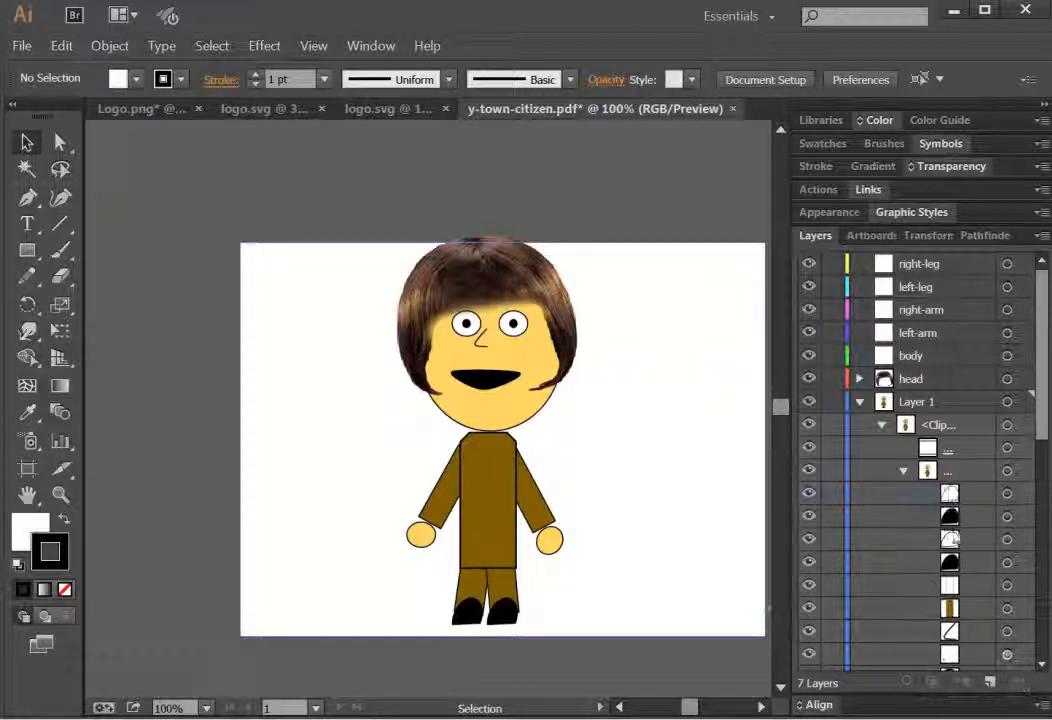
Step: Toggle the visibility of the group's face and shoe objects to identify which body part each belongs to
{"action": "left_click", "coordinate": [808, 496]}
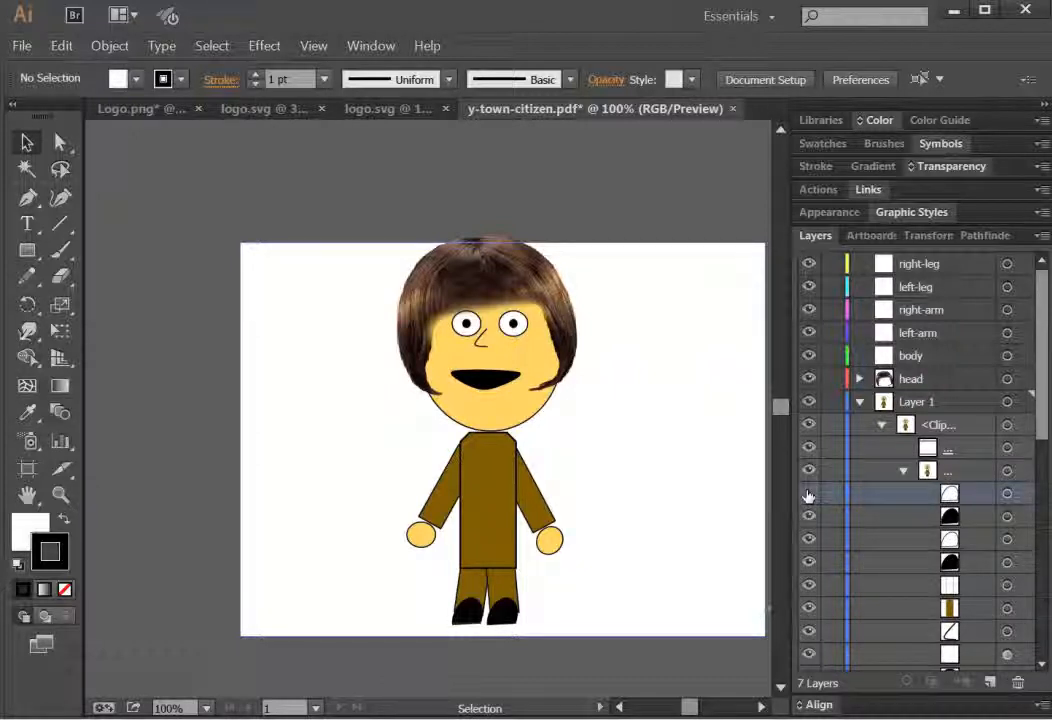
{"action": "left_click", "coordinate": [808, 495]}
{"action": "left_click", "coordinate": [950, 561]}
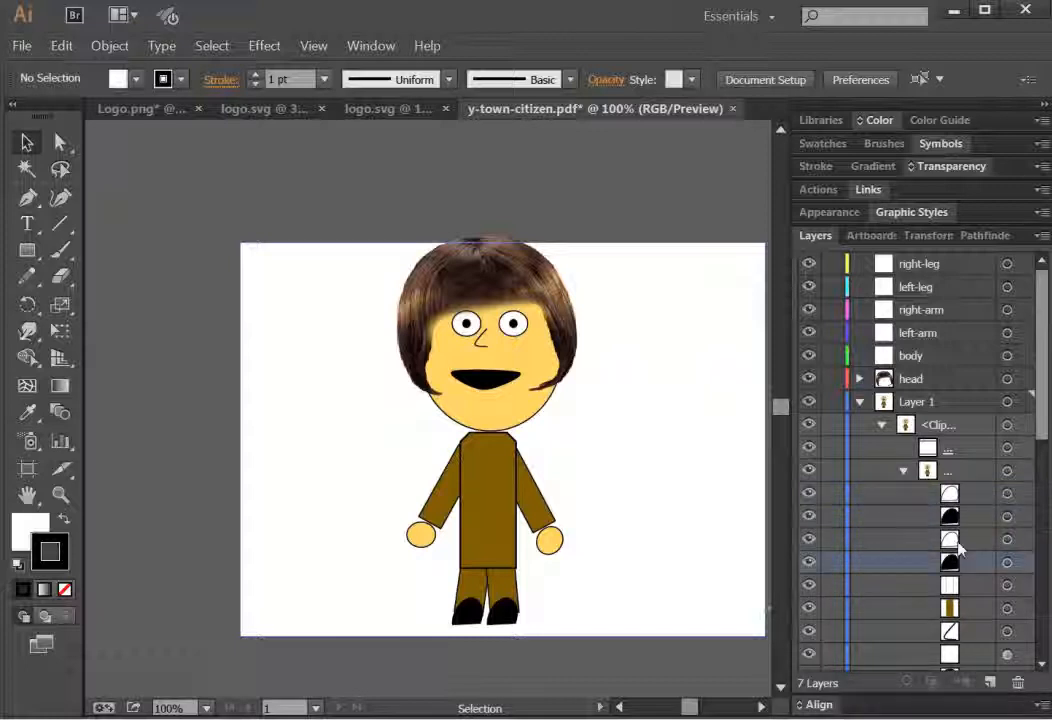
{"action": "left_click", "coordinate": [950, 494], "text": "shift"}
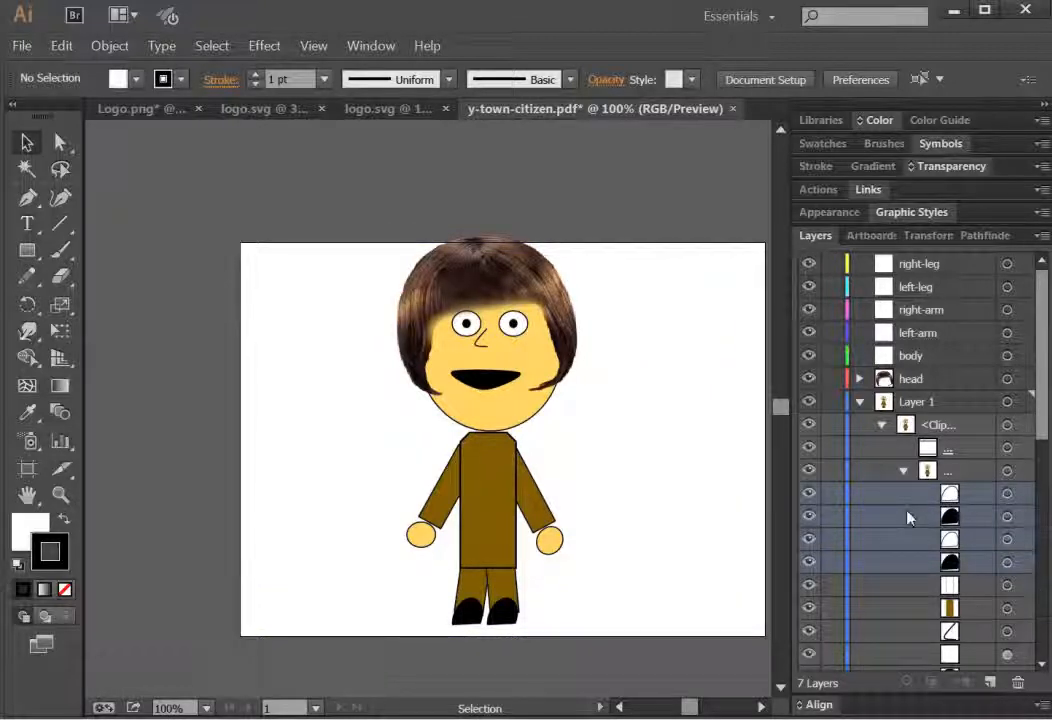
{"action": "key", "text": "ctrl+shift+a"}
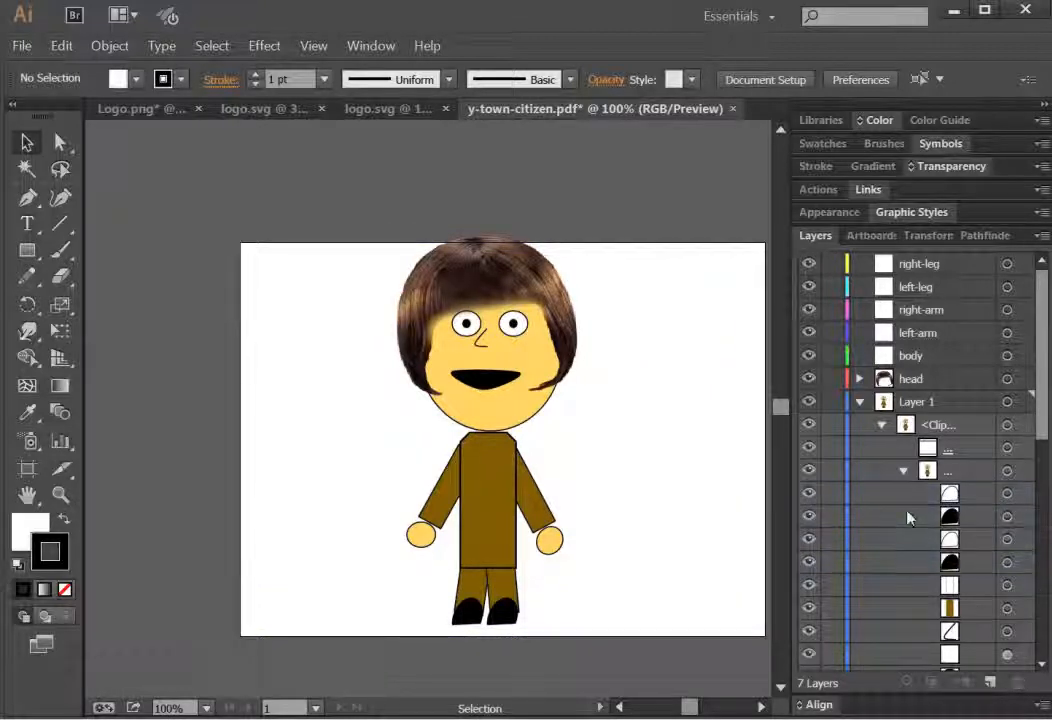
{"action": "left_click", "coordinate": [807, 516]}
{"action": "left_click", "coordinate": [807, 516]}
{"action": "left_click", "coordinate": [807, 516]}
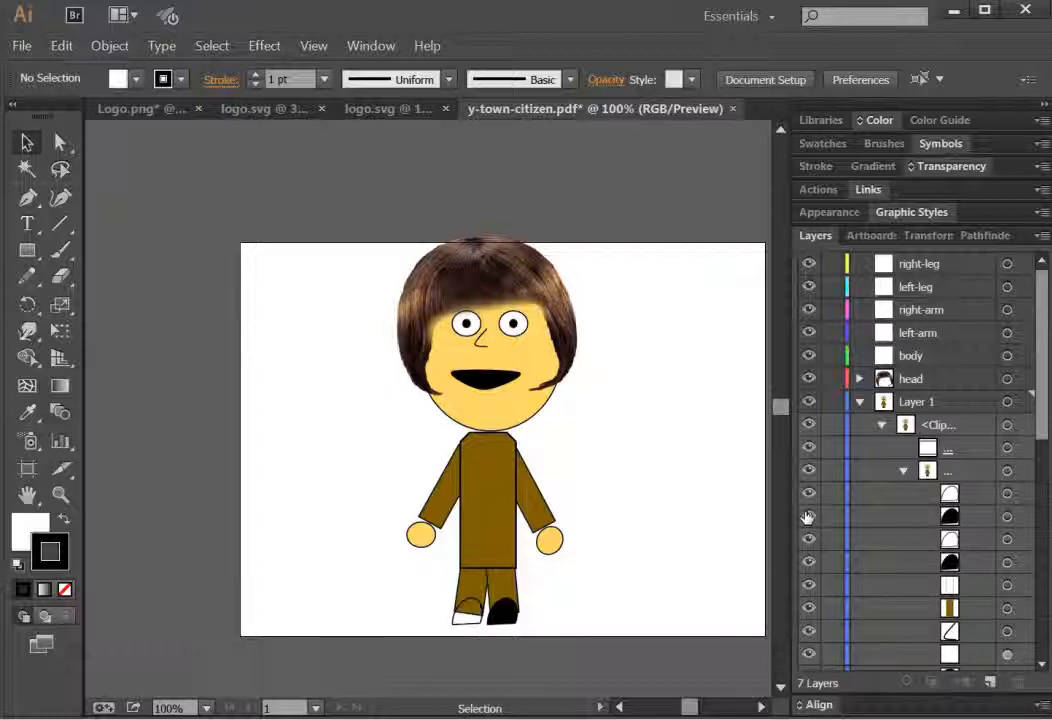
{"action": "left_click", "coordinate": [807, 516]}
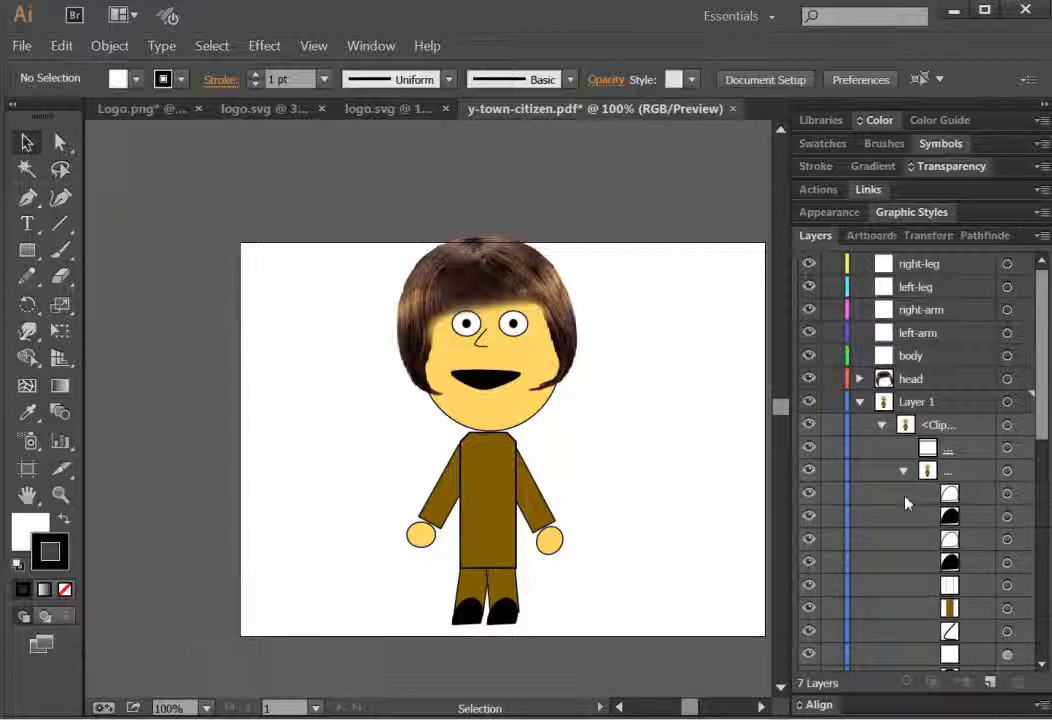
Step: Move one shoe's two objects into the left-leg layer and the other shoe's two objects into the right-leg layer
{"action": "left_click", "coordinate": [807, 516]}
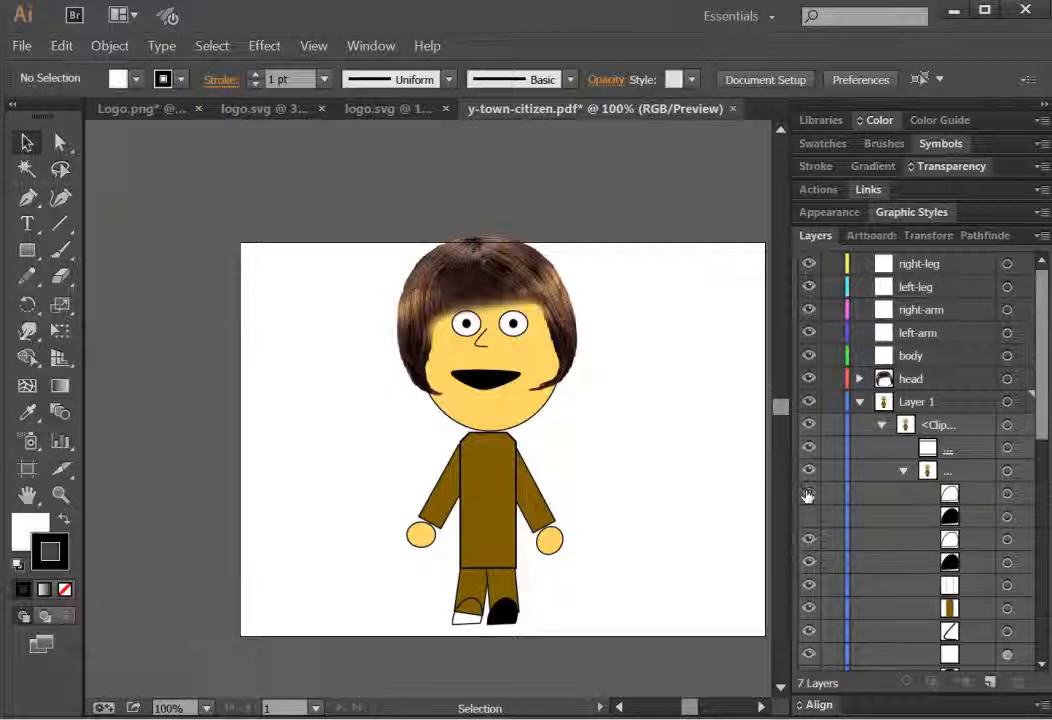
{"action": "left_click", "coordinate": [807, 516]}
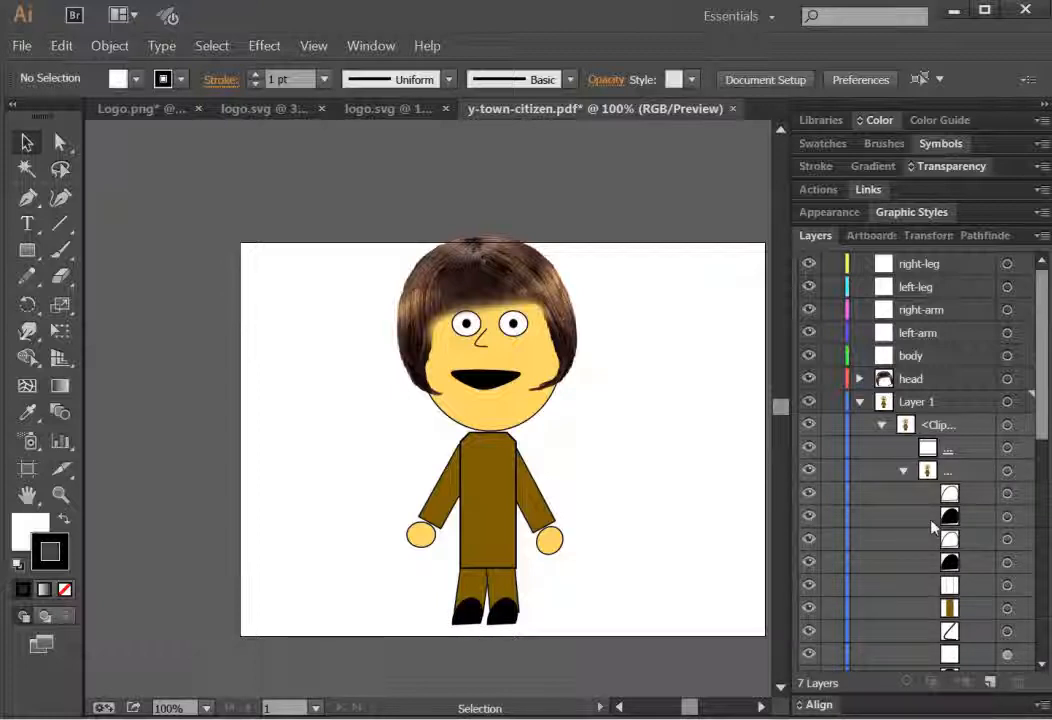
{"action": "left_click", "coordinate": [950, 520]}
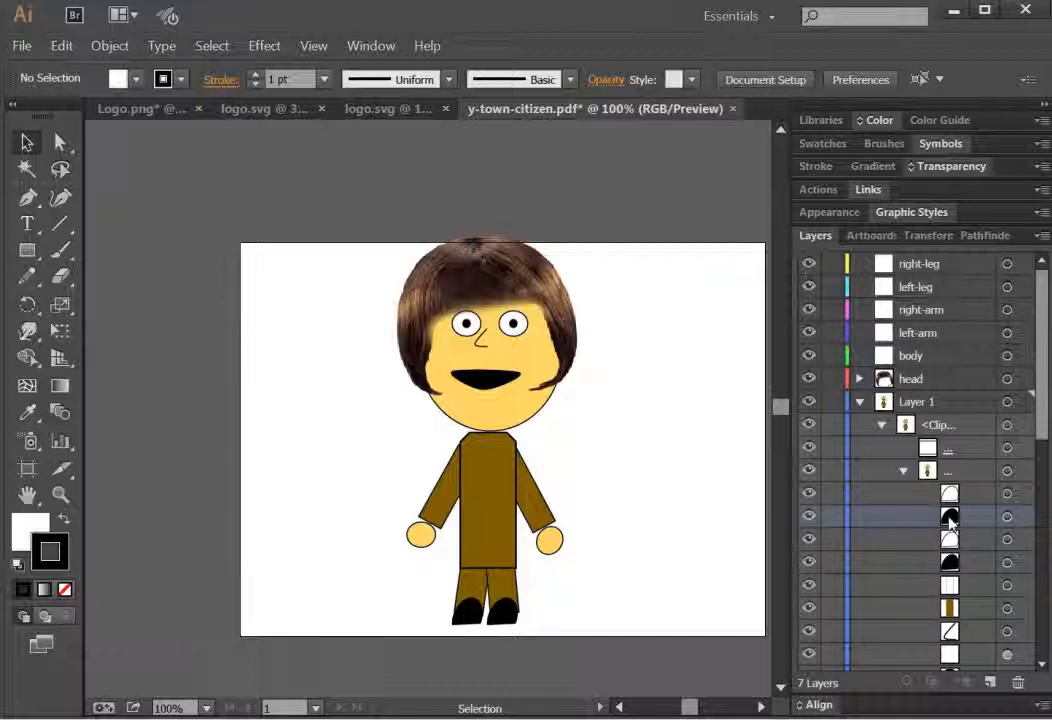
{"action": "left_click", "coordinate": [952, 495], "text": "shift"}
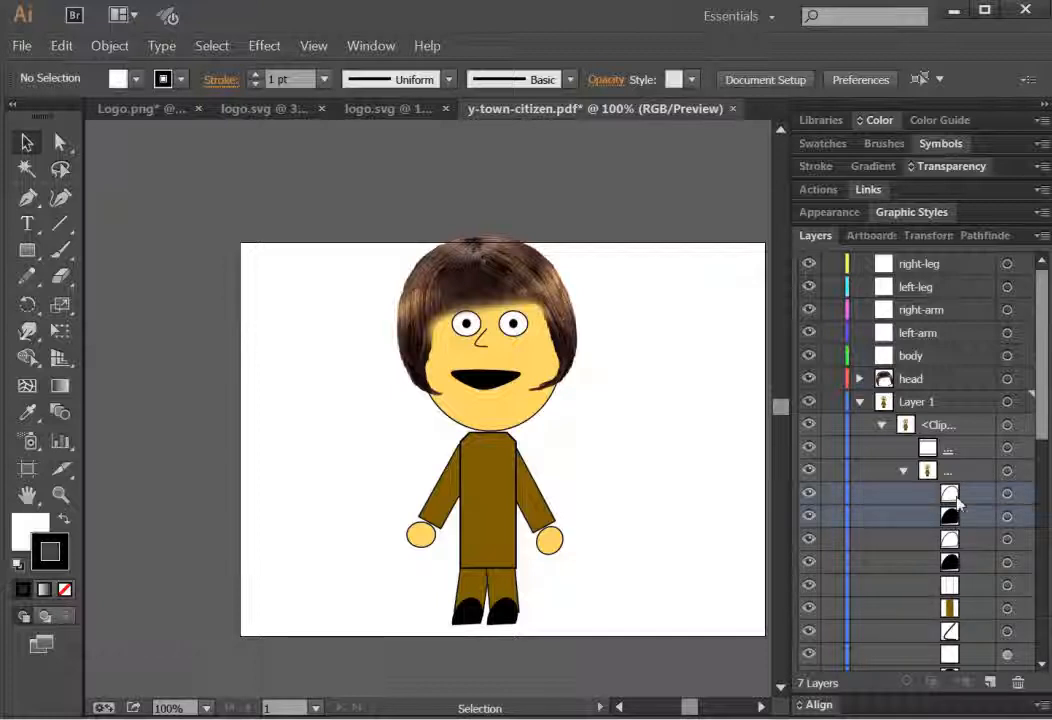
{"action": "left_click_drag", "start_coordinate": [955, 503], "coordinate": [888, 283]}
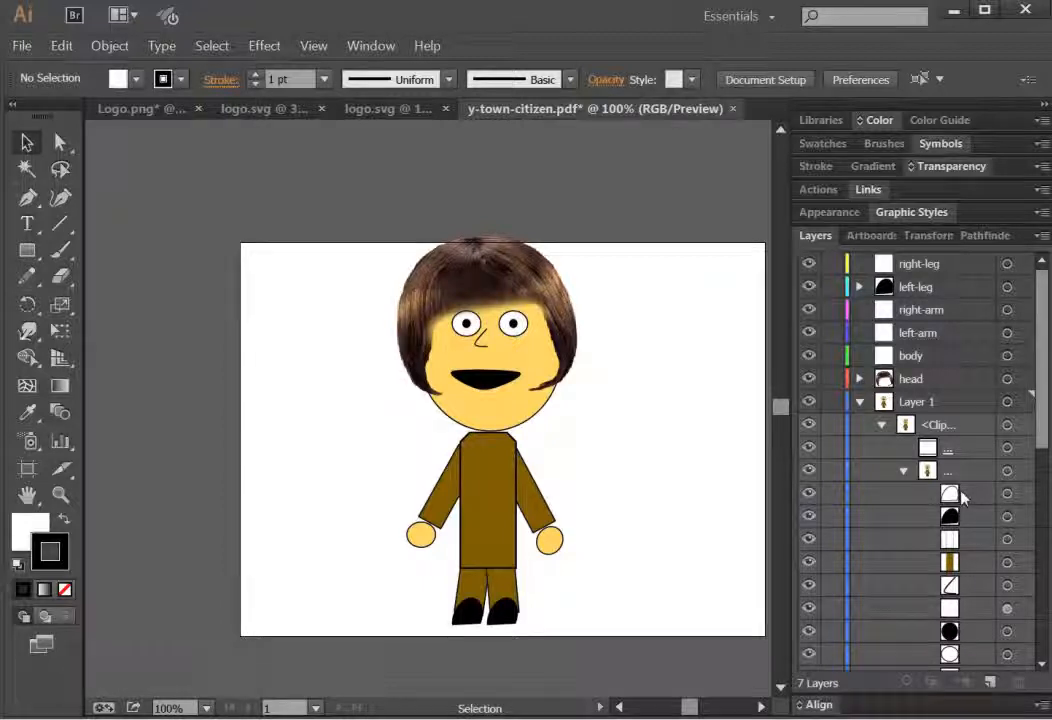
{"action": "left_click", "coordinate": [963, 518], "text": "shift"}
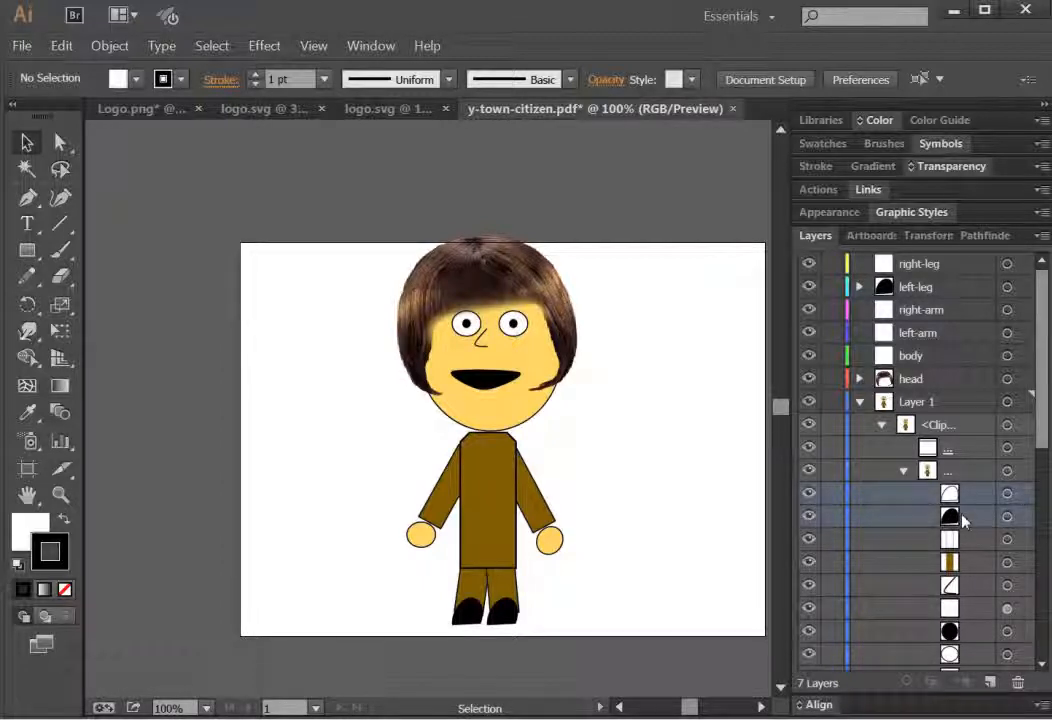
{"action": "left_click_drag", "start_coordinate": [950, 497], "coordinate": [933, 264]}
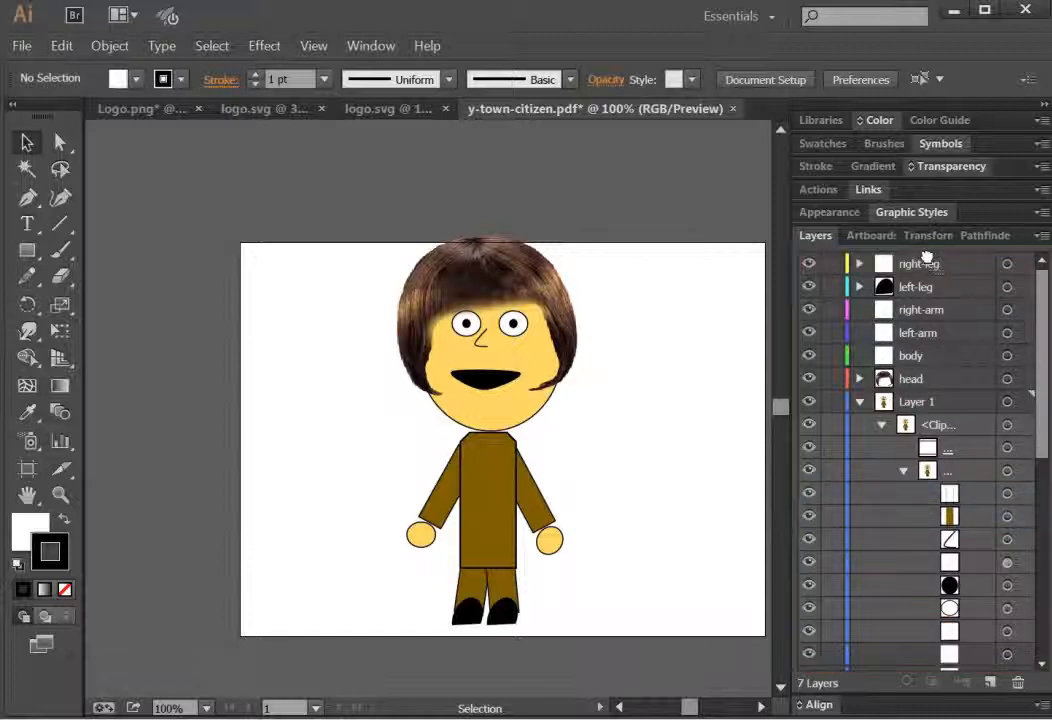
Step: Check the visibility of the next two objects, then move that pair of torso shapes into the body layer
{"action": "left_click", "coordinate": [959, 498]}
{"action": "left_click", "coordinate": [810, 497]}
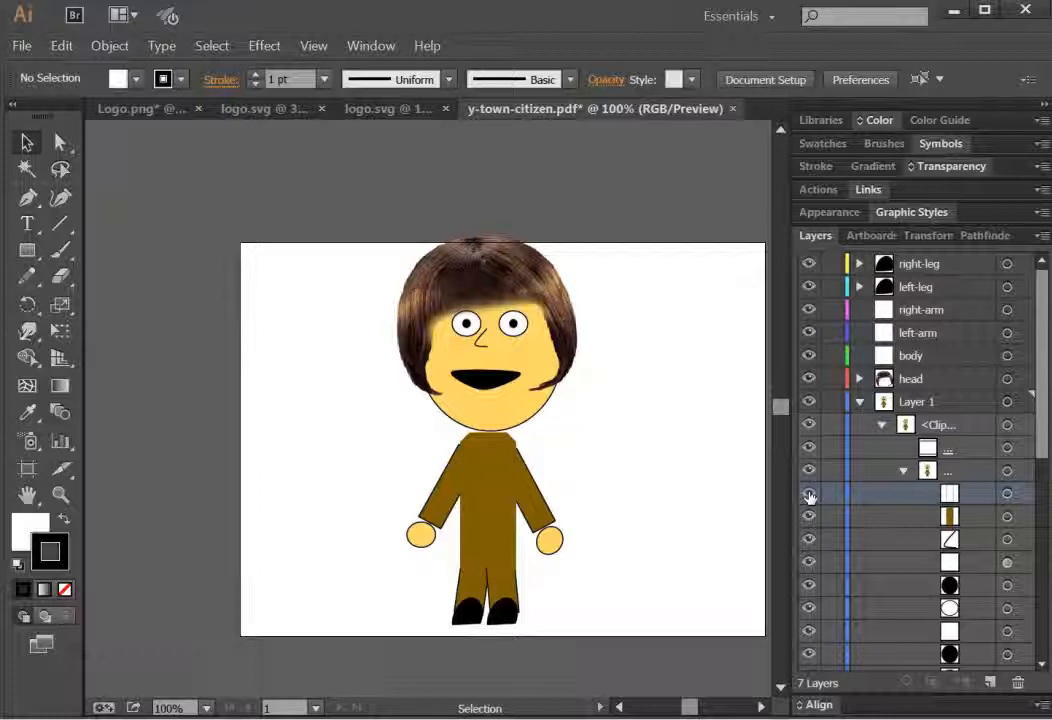
{"action": "left_click", "coordinate": [810, 497]}
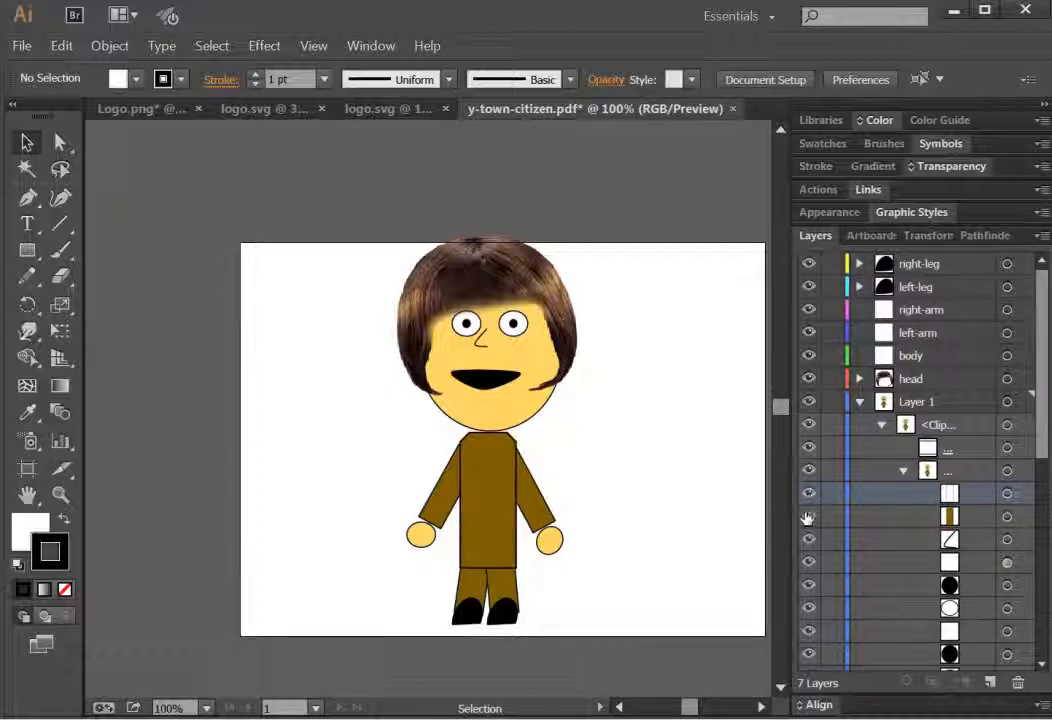
{"action": "left_click", "coordinate": [808, 516]}
{"action": "left_click", "coordinate": [808, 517]}
{"action": "left_click", "coordinate": [953, 518], "text": "shift"}
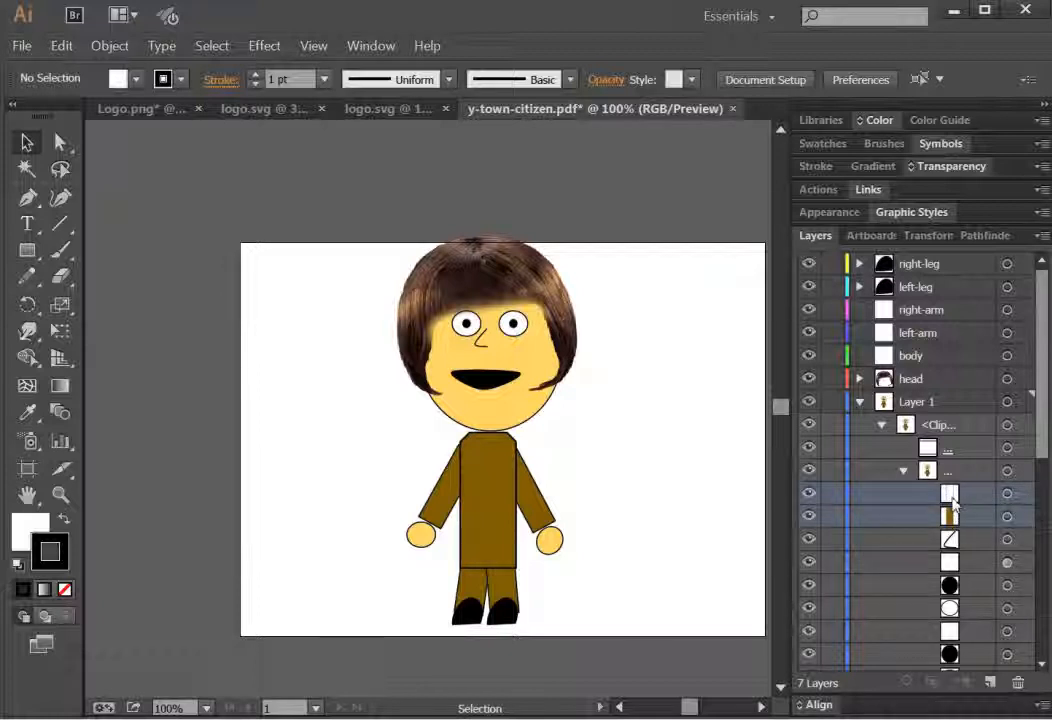
{"action": "left_click_drag", "start_coordinate": [953, 505], "coordinate": [913, 357]}
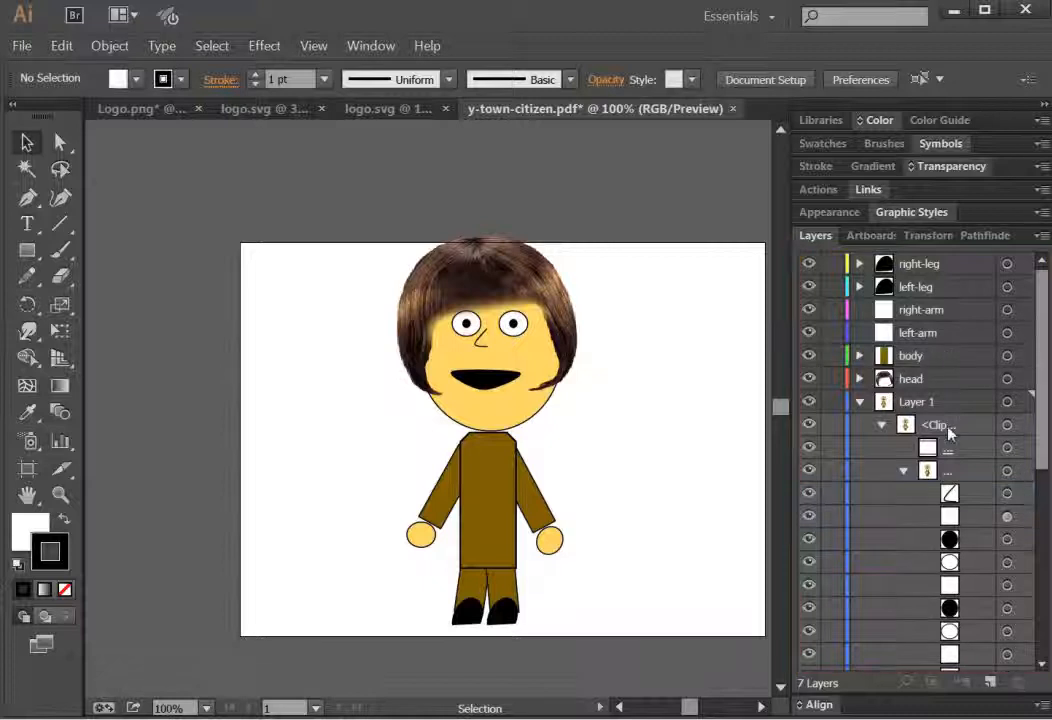
Step: Move the nose path from Layer 1's group into the head layer
{"action": "left_click", "coordinate": [961, 494]}
{"action": "left_click", "coordinate": [807, 494]}
{"action": "left_click_drag", "start_coordinate": [950, 496], "coordinate": [935, 378]}
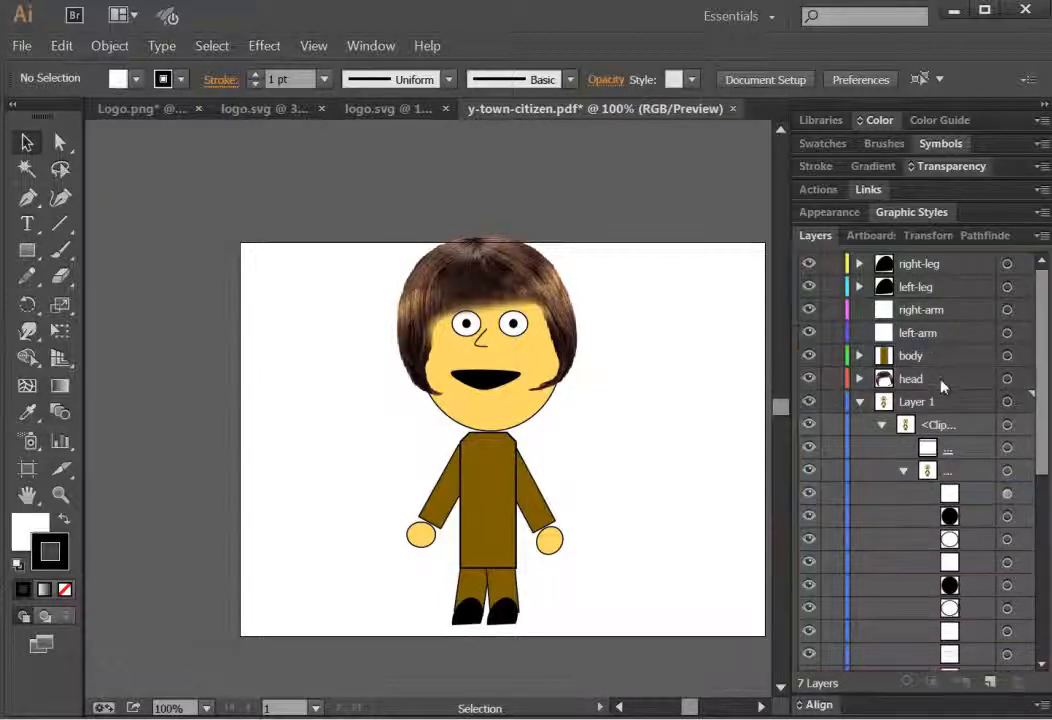
Step: Toggle the visibility of the remaining eye and face objects to identify which belong to the head
{"action": "left_click", "coordinate": [960, 498]}
{"action": "left_click", "coordinate": [808, 495]}
{"action": "left_click", "coordinate": [808, 516]}
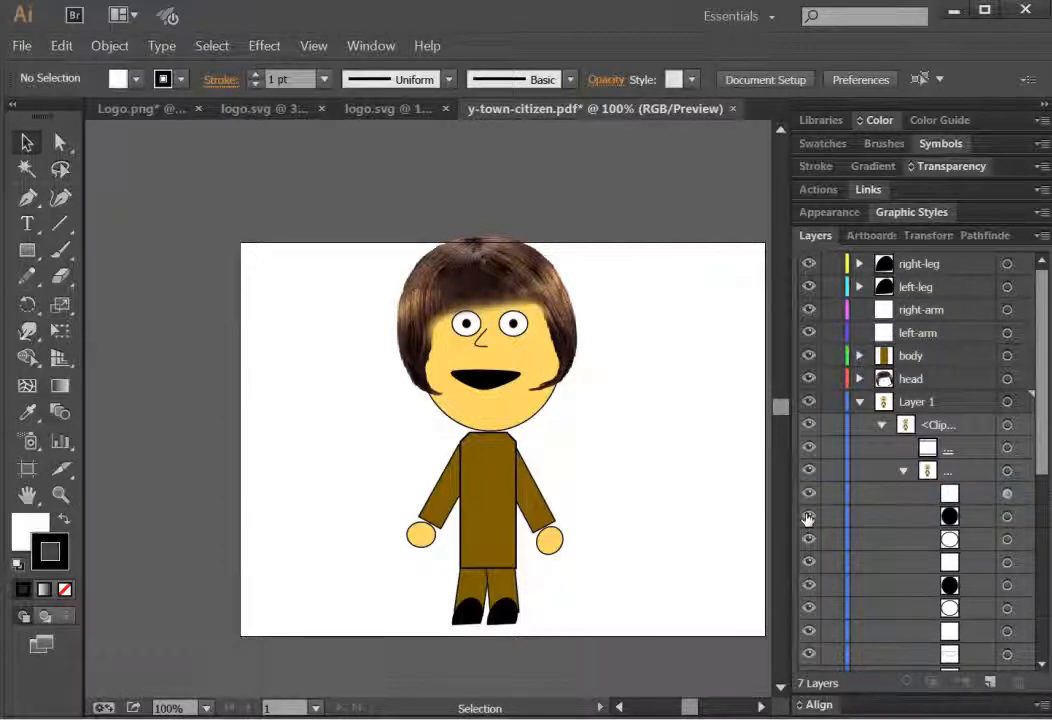
{"action": "left_click", "coordinate": [808, 516]}
{"action": "left_click", "coordinate": [806, 586]}
{"action": "left_click", "coordinate": [806, 586]}
{"action": "left_click", "coordinate": [807, 609]}
{"action": "left_click", "coordinate": [808, 609]}
Step: Select the range of remaining face objects and move them into the head layer
{"action": "left_click", "coordinate": [951, 610]}
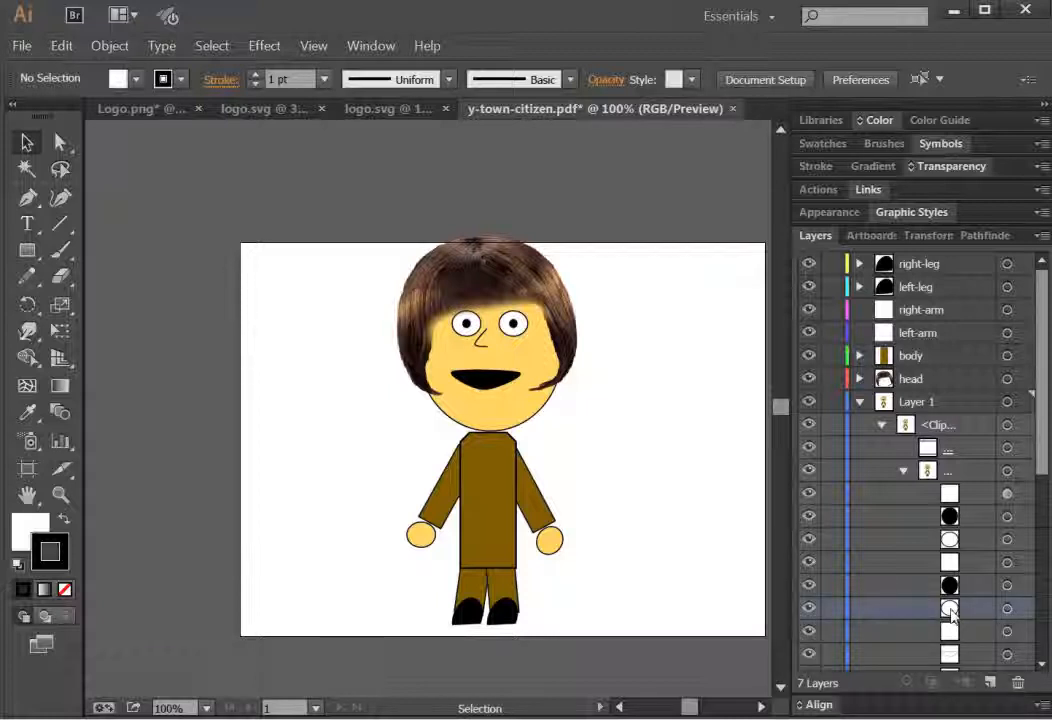
{"action": "left_click", "coordinate": [951, 493], "text": "shift"}
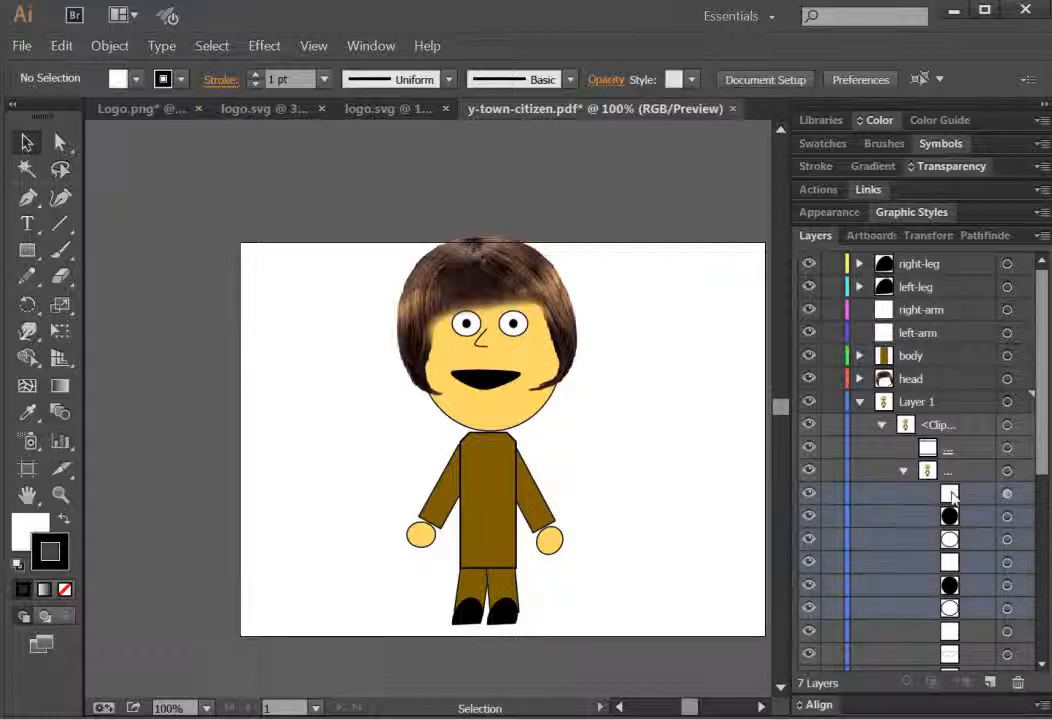
{"action": "left_click_drag", "start_coordinate": [951, 493], "coordinate": [918, 375]}
{"action": "left_click_drag", "start_coordinate": [919, 374], "coordinate": [922, 379]}
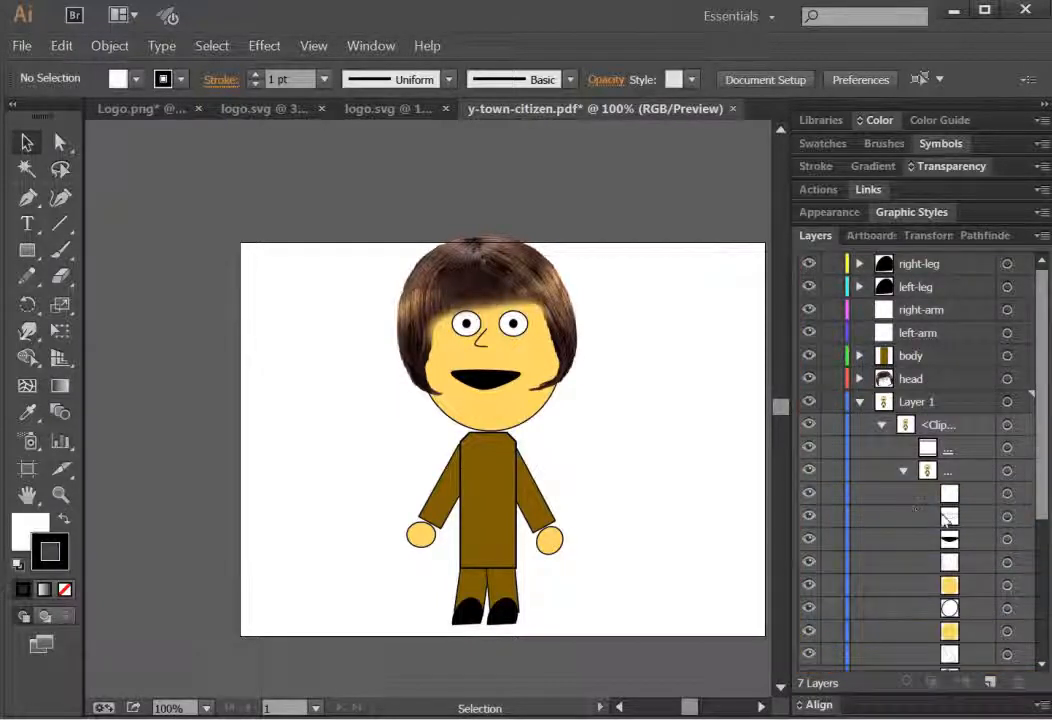
{"action": "mouse_move", "coordinate": [1043, 499]}
{"action": "left_mouse_down"}
{"action": "mouse_move", "coordinate": [1044, 637]}
{"action": "mouse_move", "coordinate": [1048, 492]}
{"action": "left_mouse_up"}
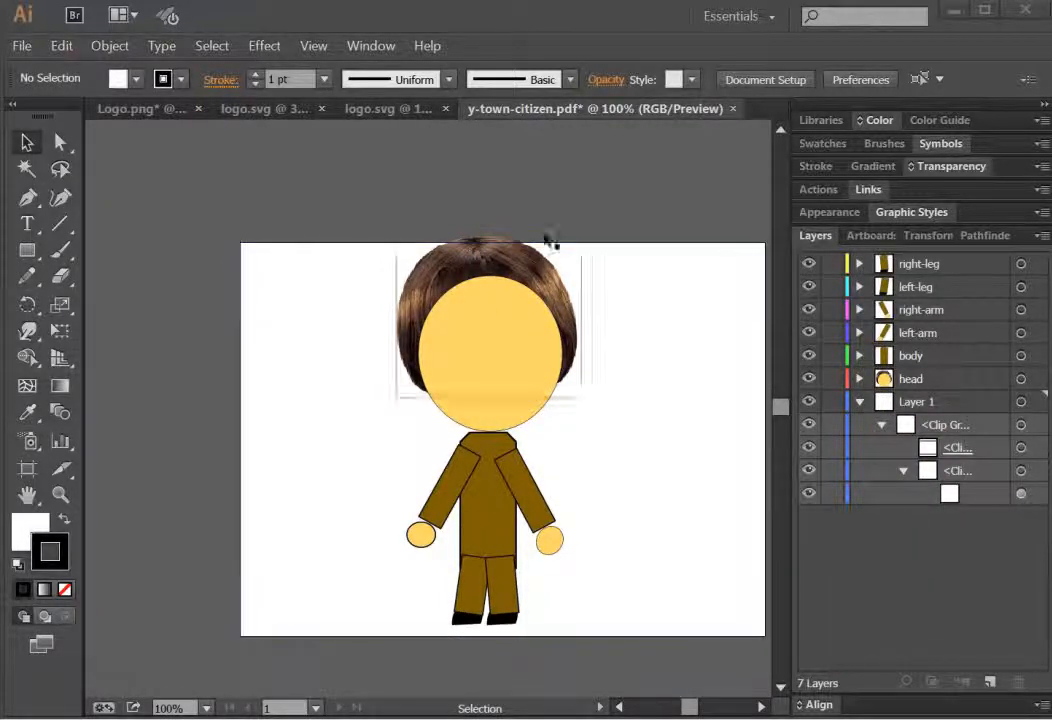
Step: Collapse and delete the leftover Layer 1, confirming the deletion of its artwork
{"action": "left_click", "coordinate": [931, 402]}
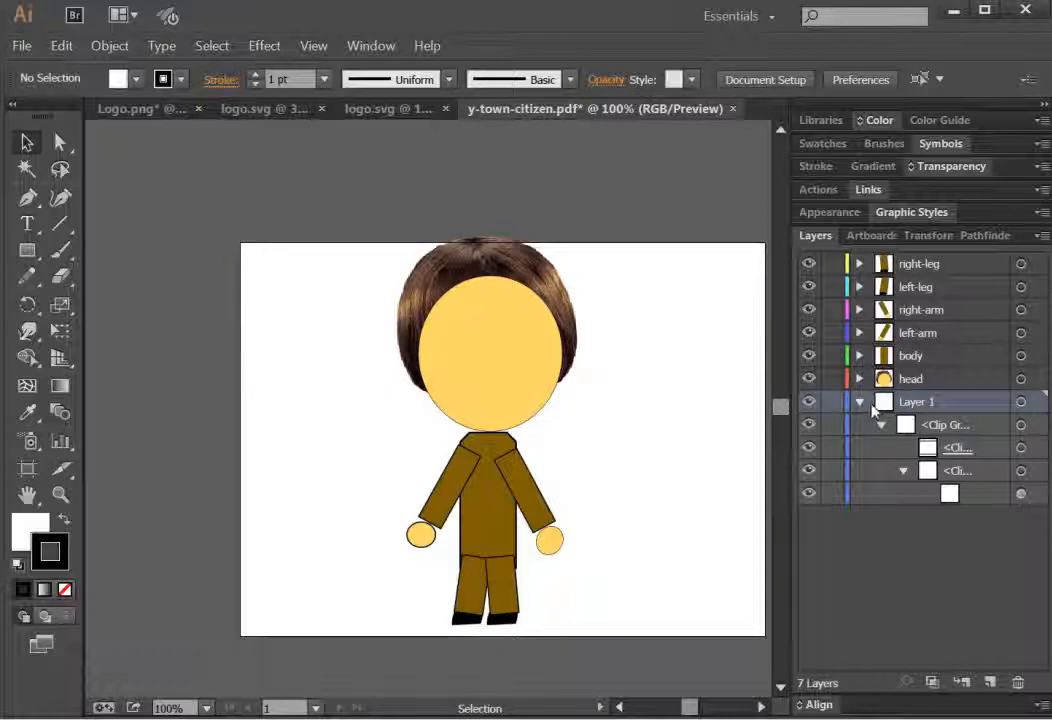
{"action": "left_click", "coordinate": [862, 403]}
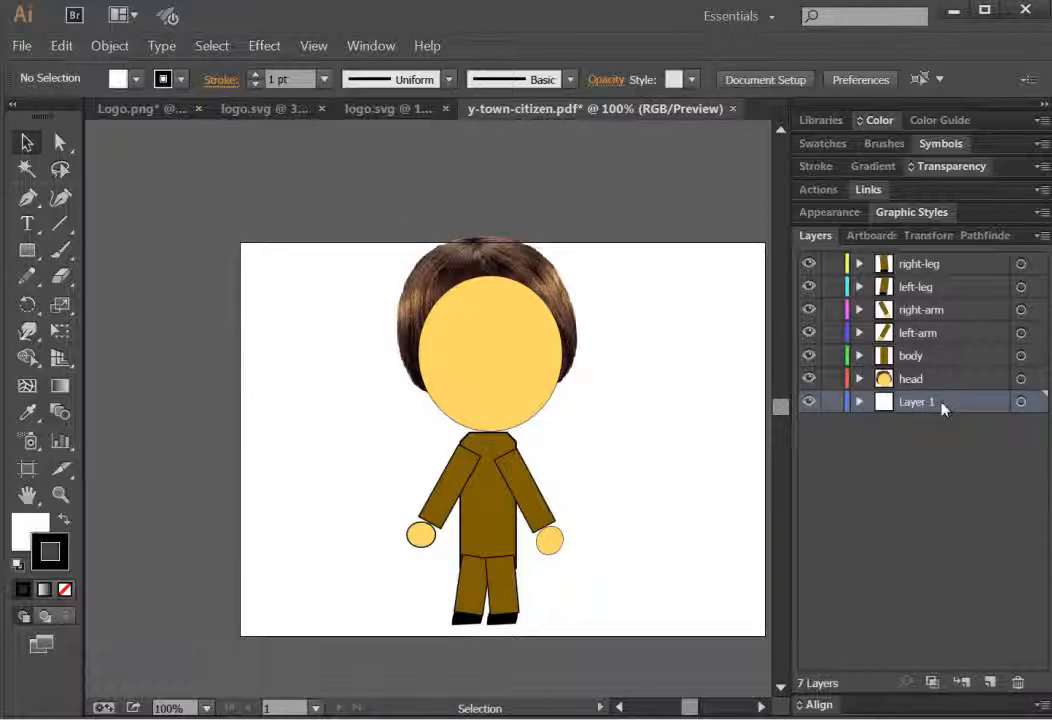
{"action": "left_click", "coordinate": [1018, 682]}
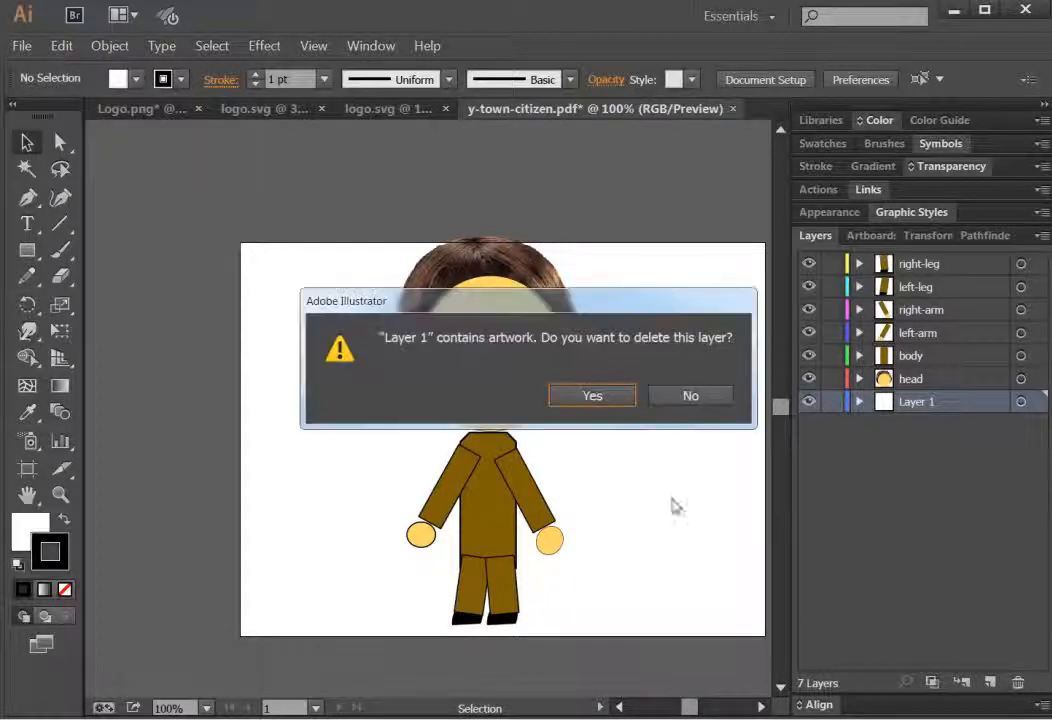
{"action": "left_click", "coordinate": [590, 398]}
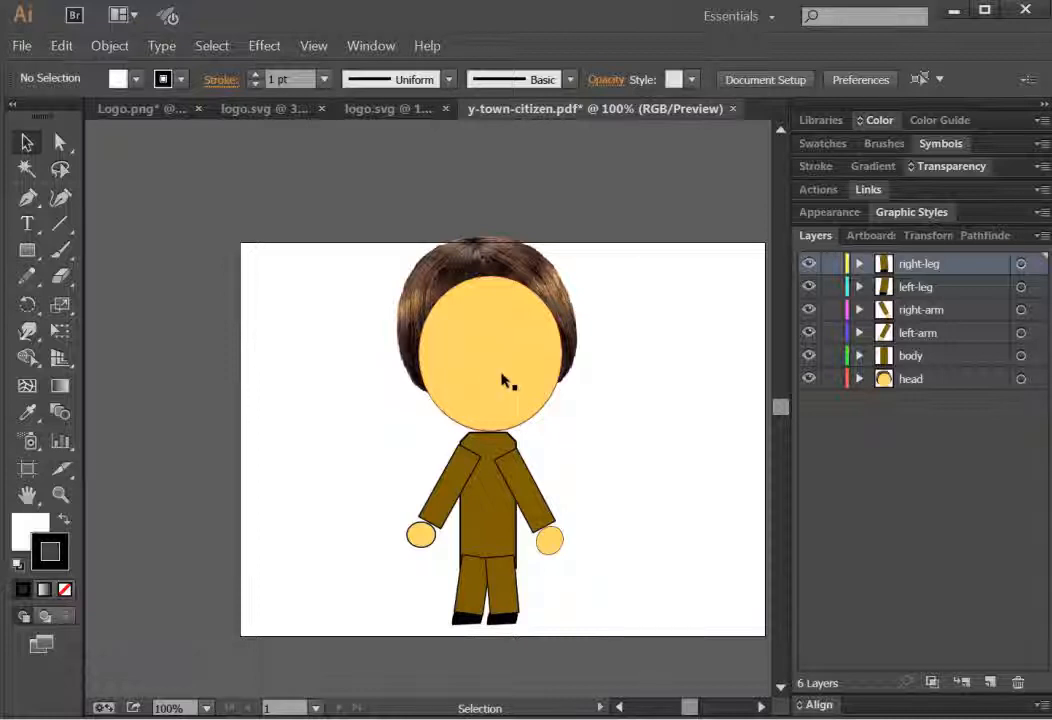
Step: Toggle the visibility of the head, body, left-arm and right-arm layers to check each part
{"action": "left_click", "coordinate": [808, 379]}
{"action": "left_click", "coordinate": [808, 379]}
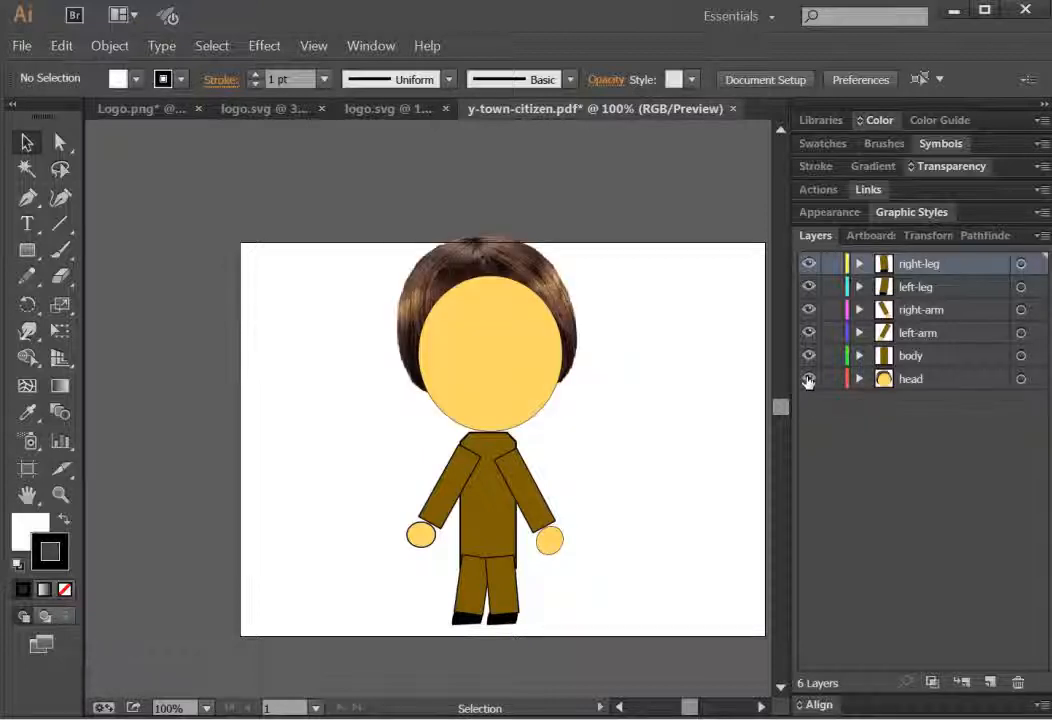
{"action": "left_click", "coordinate": [806, 356]}
{"action": "left_click", "coordinate": [805, 356]}
{"action": "left_click", "coordinate": [806, 334]}
{"action": "left_click", "coordinate": [806, 334]}
{"action": "left_click", "coordinate": [807, 310]}
{"action": "left_click", "coordinate": [807, 310]}
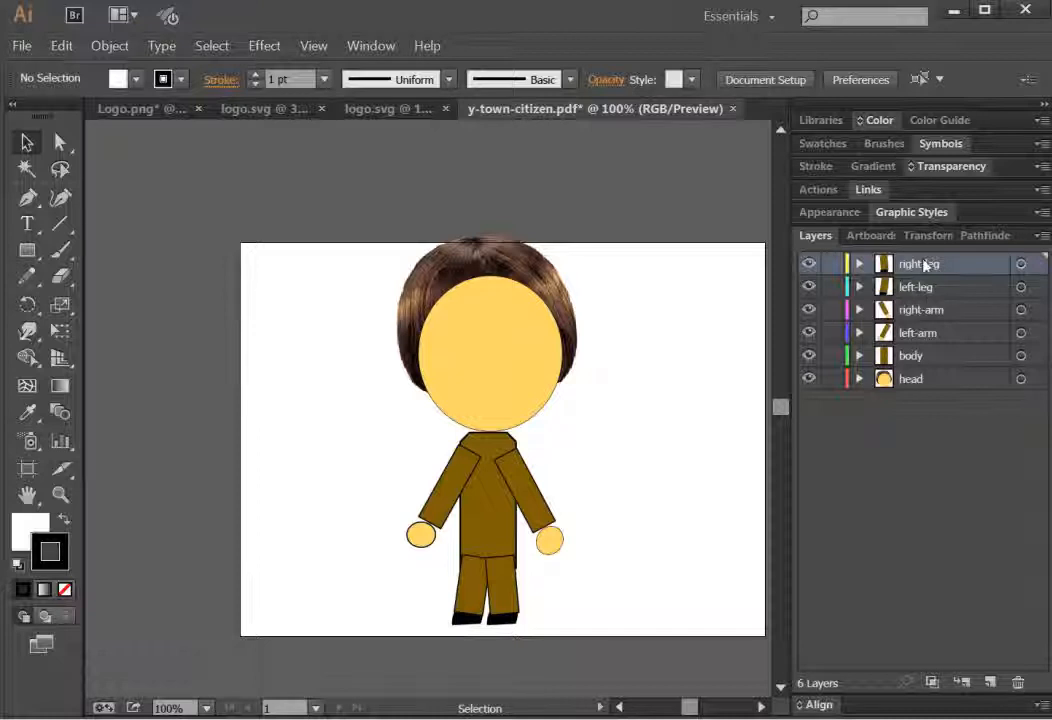
Step: Reorder the layers so head is on top, followed by body, then the leg and arm layers
{"action": "left_click", "coordinate": [910, 358]}
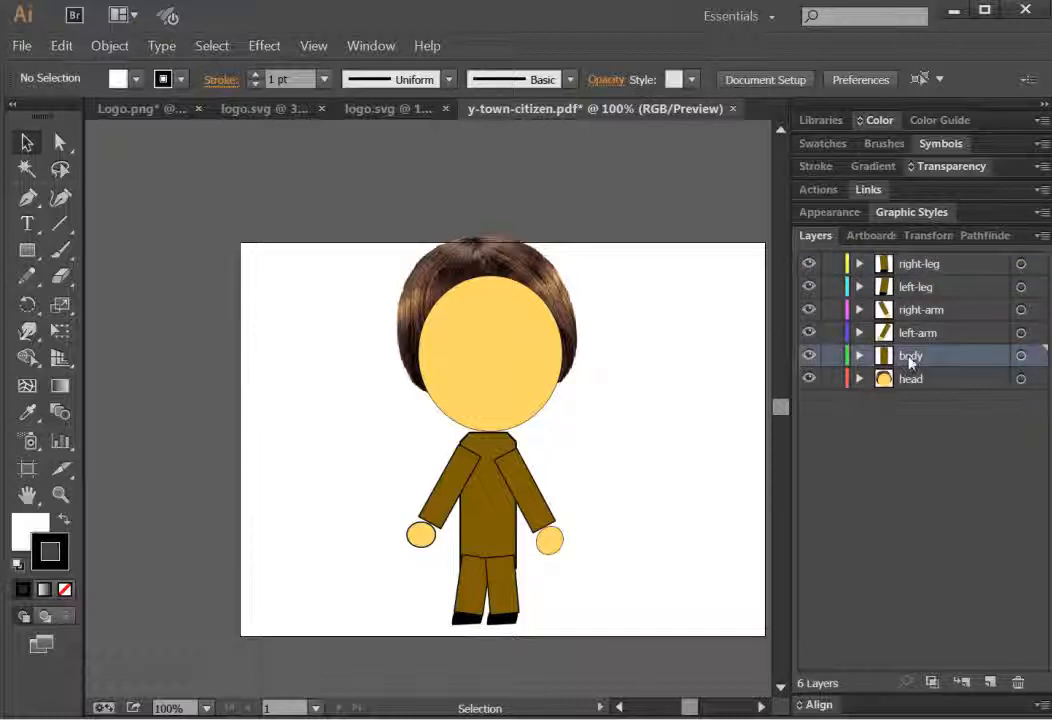
{"action": "left_click_drag", "start_coordinate": [910, 362], "coordinate": [915, 292]}
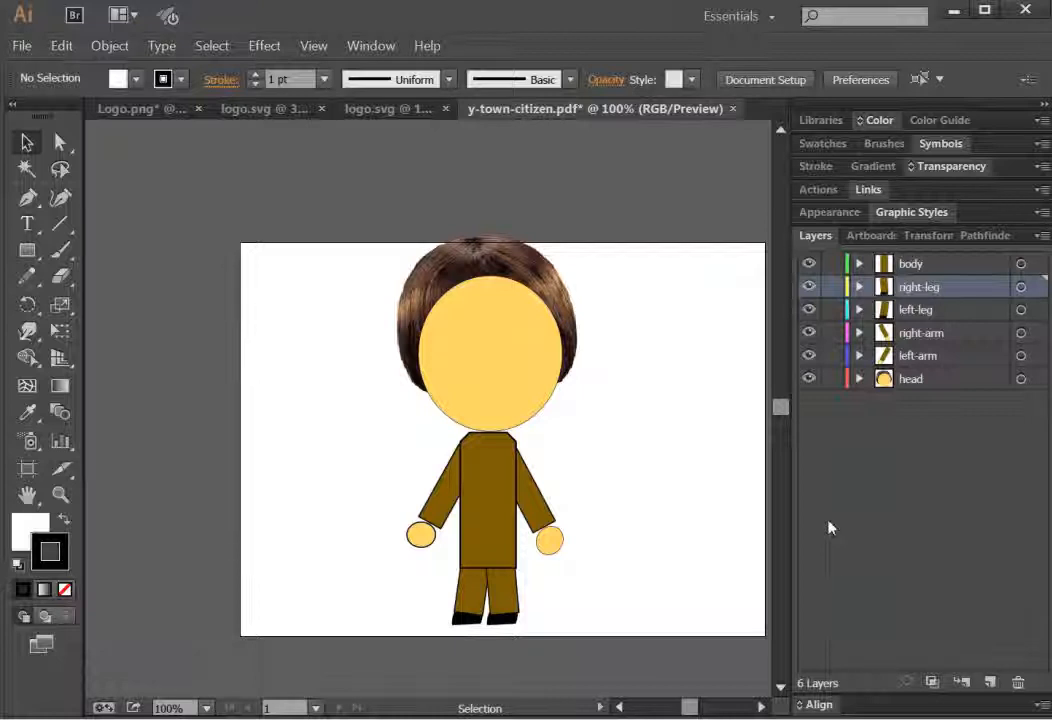
{"action": "left_click", "coordinate": [903, 385]}
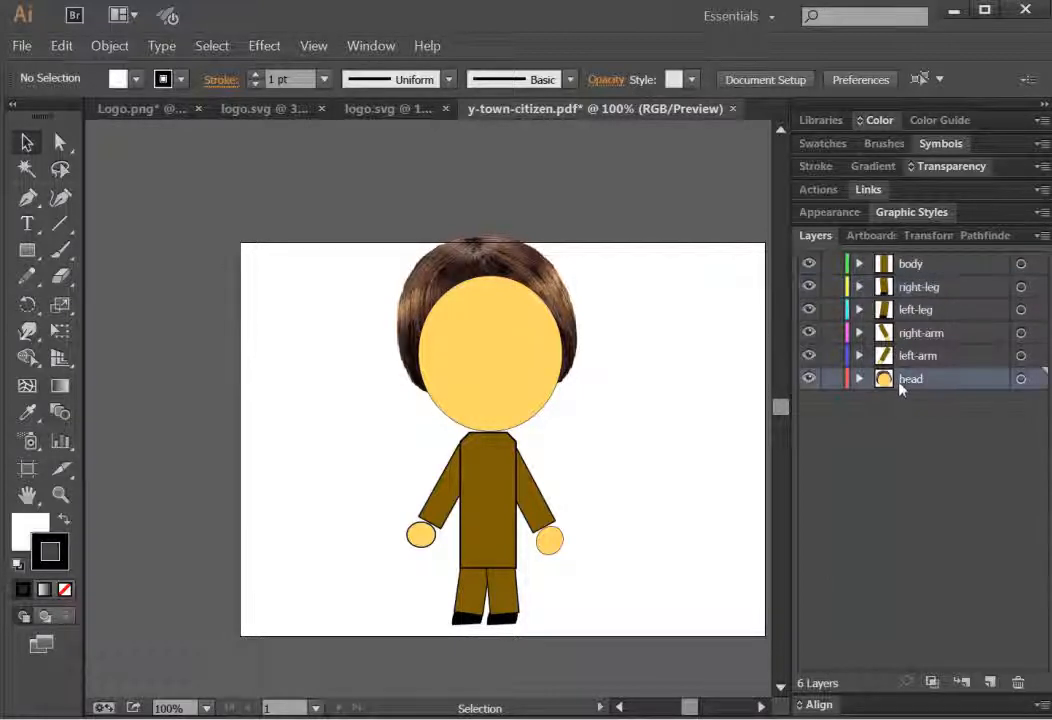
{"action": "left_click_drag", "start_coordinate": [906, 388], "coordinate": [922, 311]}
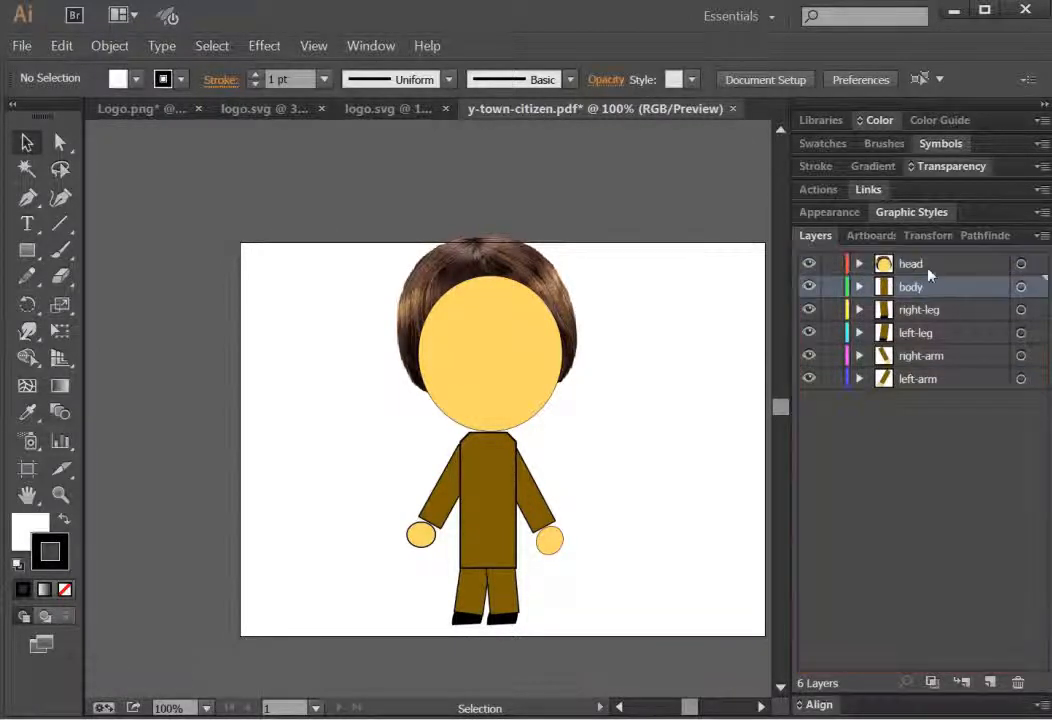
Step: Expand the head layer and restack it with the hair clip group on top and the face shape at the bottom
{"action": "left_click", "coordinate": [859, 265]}
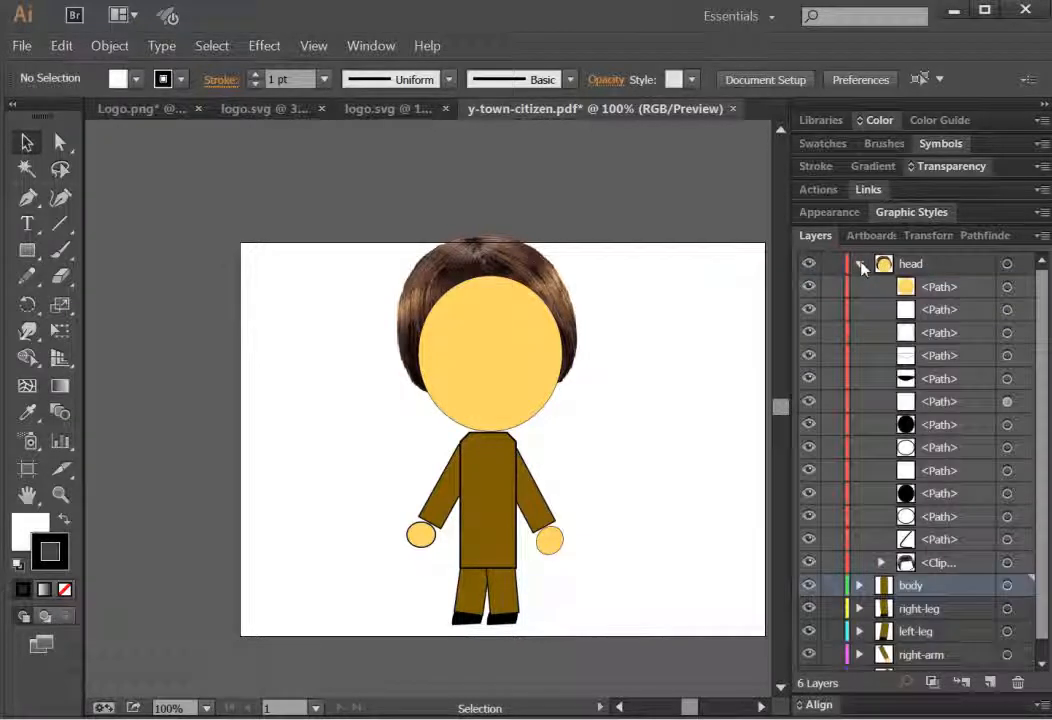
{"action": "left_click", "coordinate": [938, 288]}
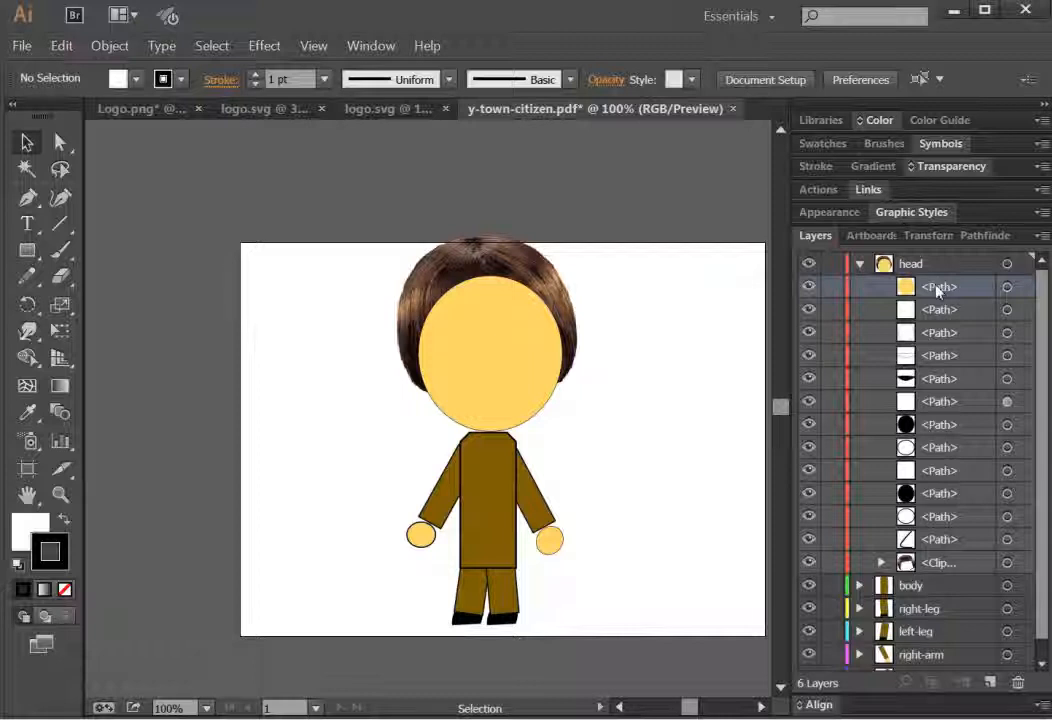
{"action": "double_click", "coordinate": [937, 564]}
{"action": "left_click", "coordinate": [917, 569]}
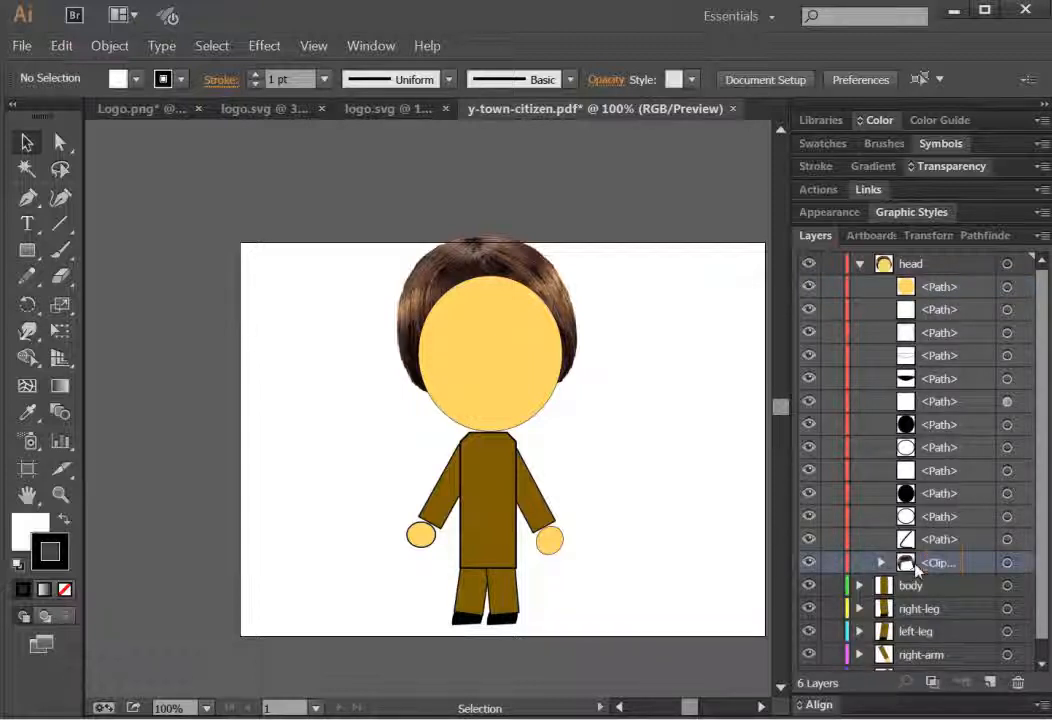
{"action": "left_click", "coordinate": [934, 290]}
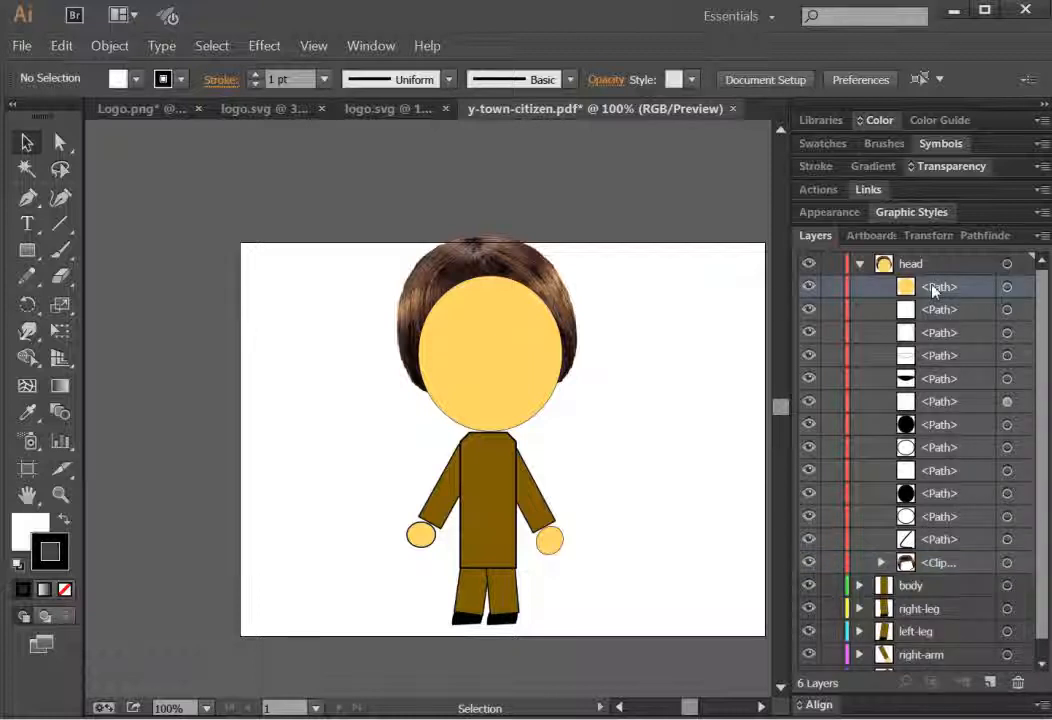
{"action": "mouse_move", "coordinate": [933, 290]}
{"action": "left_mouse_down"}
{"action": "mouse_move", "coordinate": [933, 565]}
{"action": "mouse_move", "coordinate": [904, 357]}
{"action": "mouse_move", "coordinate": [939, 286]}
{"action": "mouse_move", "coordinate": [930, 268]}
{"action": "mouse_move", "coordinate": [935, 284]}
{"action": "left_mouse_up"}
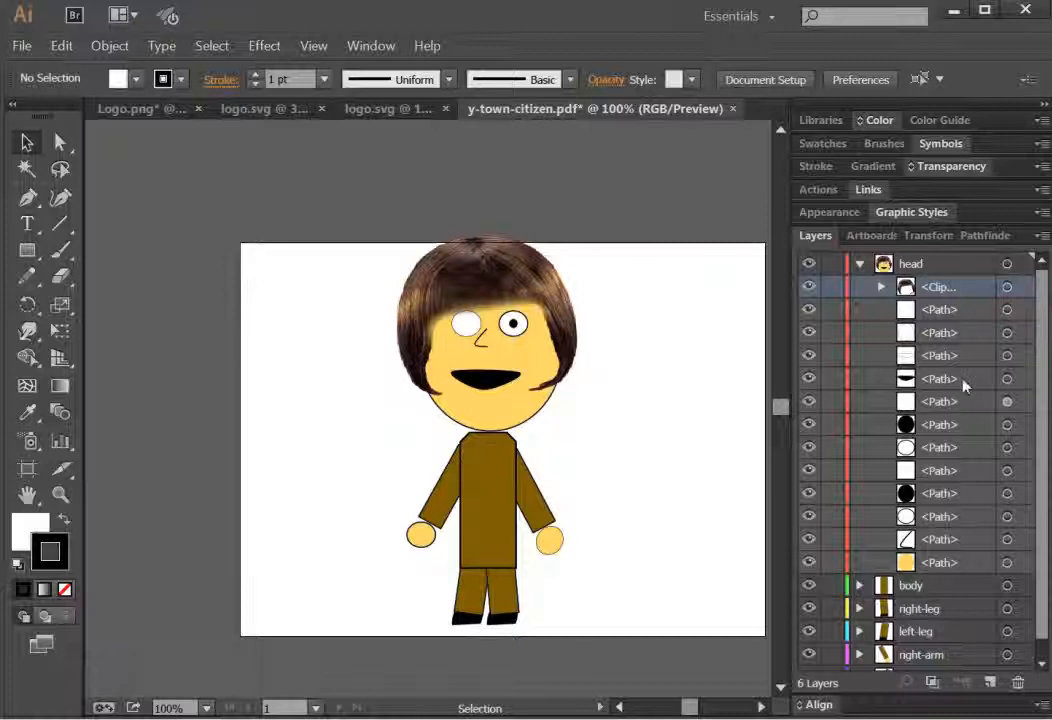
Step: Move the left eye's pupil and white paths up to just below the hair clip group in the head layer, then collapse it
{"action": "left_click", "coordinate": [926, 495]}
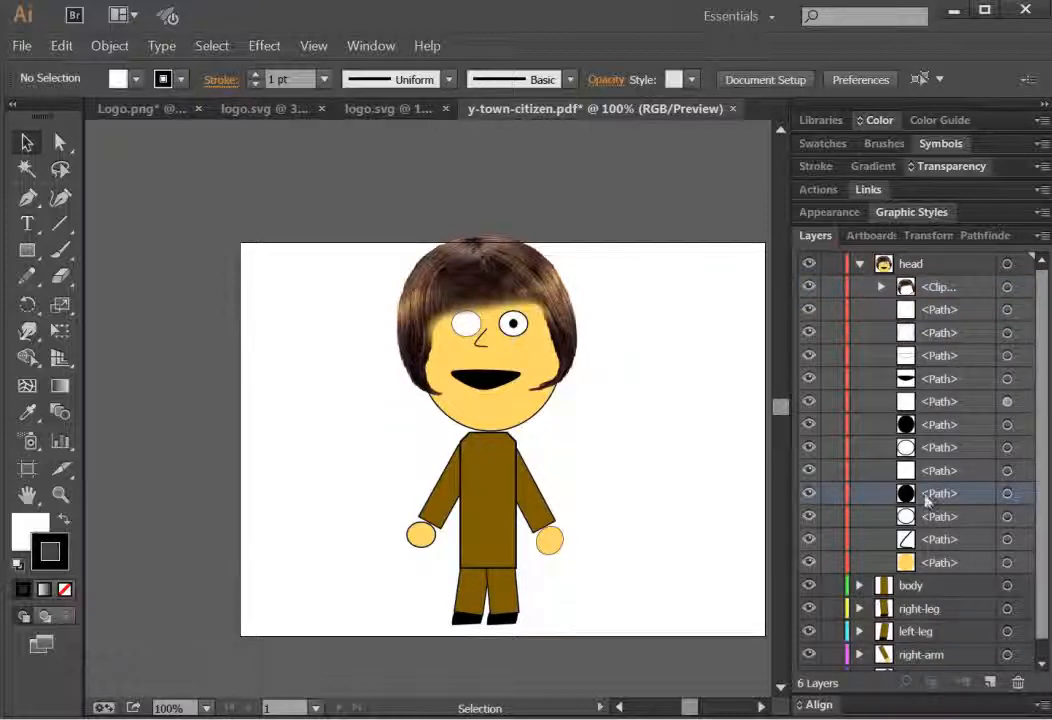
{"action": "left_click", "coordinate": [929, 518], "text": "shift"}
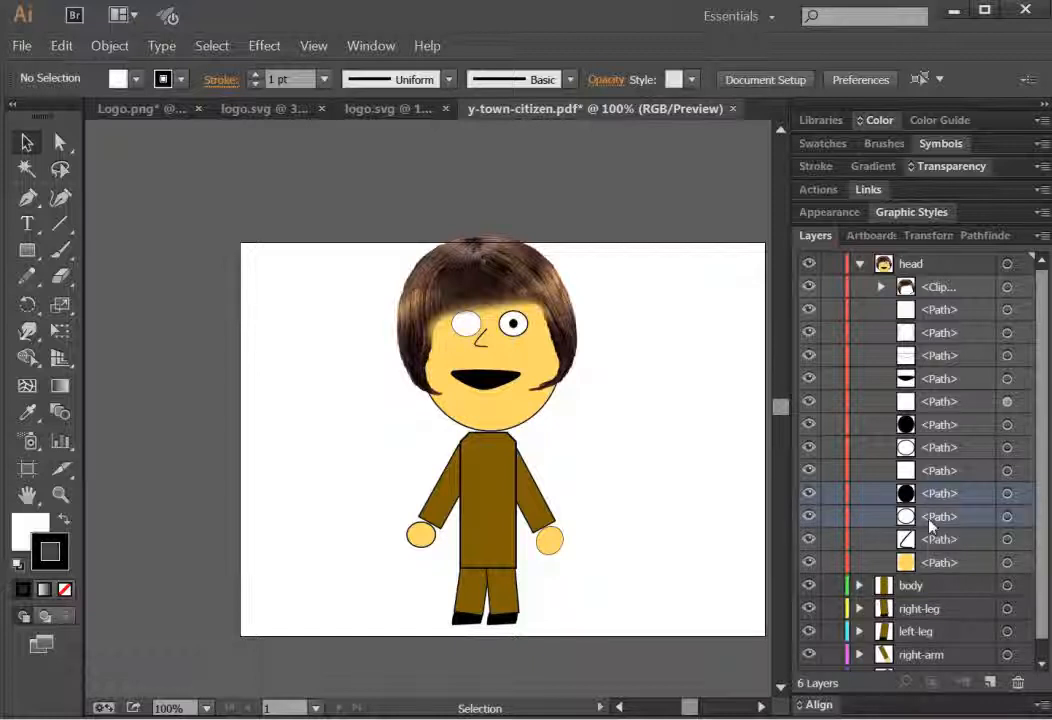
{"action": "left_click_drag", "start_coordinate": [938, 503], "coordinate": [938, 294]}
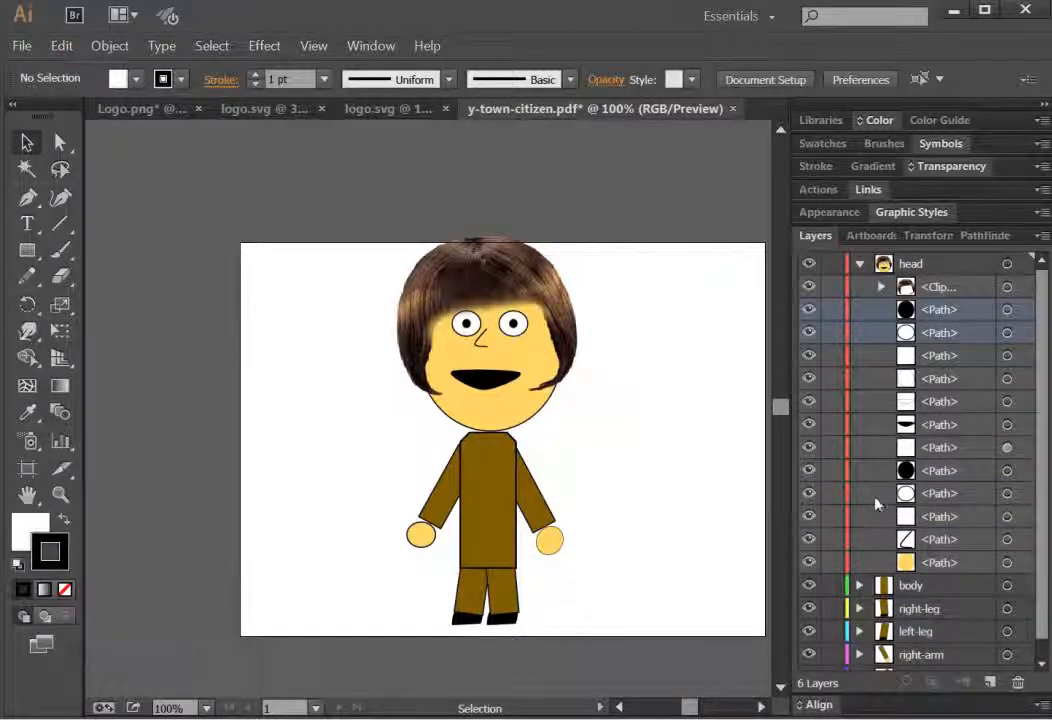
{"action": "left_click", "coordinate": [860, 267]}
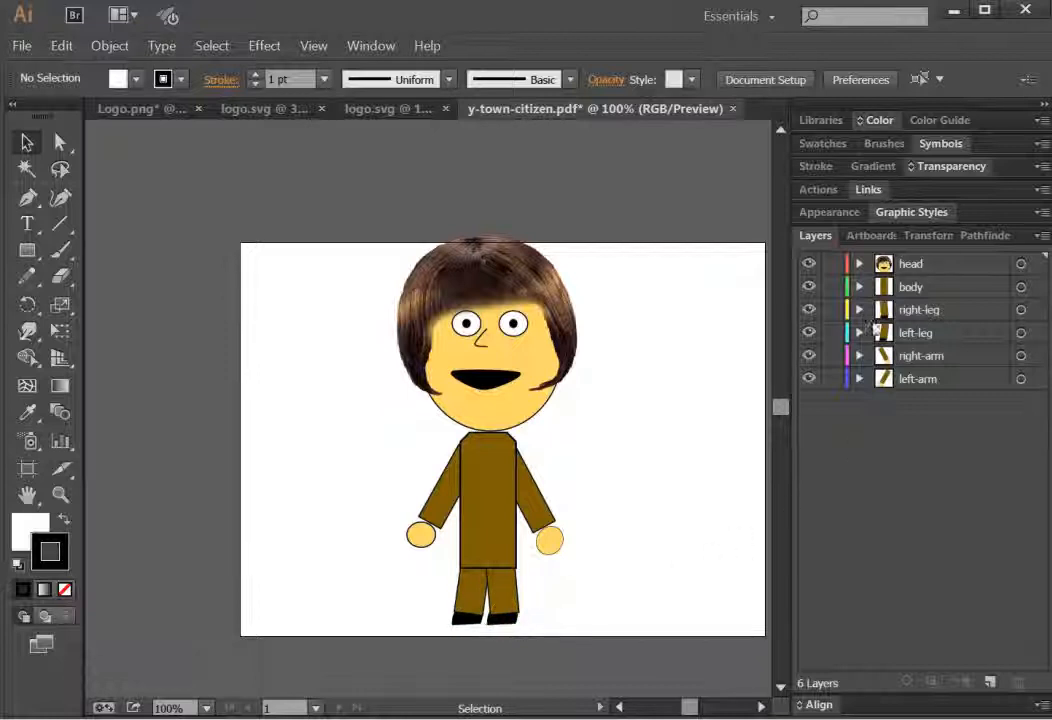
Step: In the right-leg layer, move the shoe paths to the top of the layer's stack, then collapse it
{"action": "left_click", "coordinate": [860, 310]}
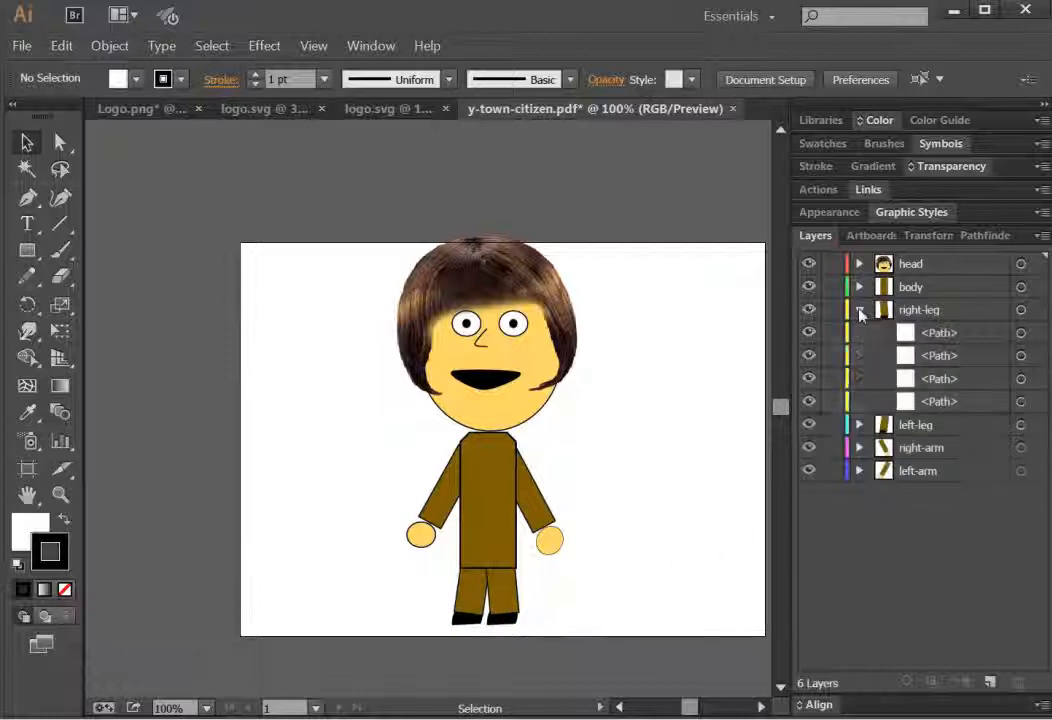
{"action": "left_click", "coordinate": [925, 402]}
{"action": "left_click", "coordinate": [933, 386], "text": "shift"}
{"action": "mouse_move", "coordinate": [935, 388]}
{"action": "left_mouse_down"}
{"action": "mouse_move", "coordinate": [932, 310]}
{"action": "mouse_move", "coordinate": [935, 322]}
{"action": "left_mouse_up"}
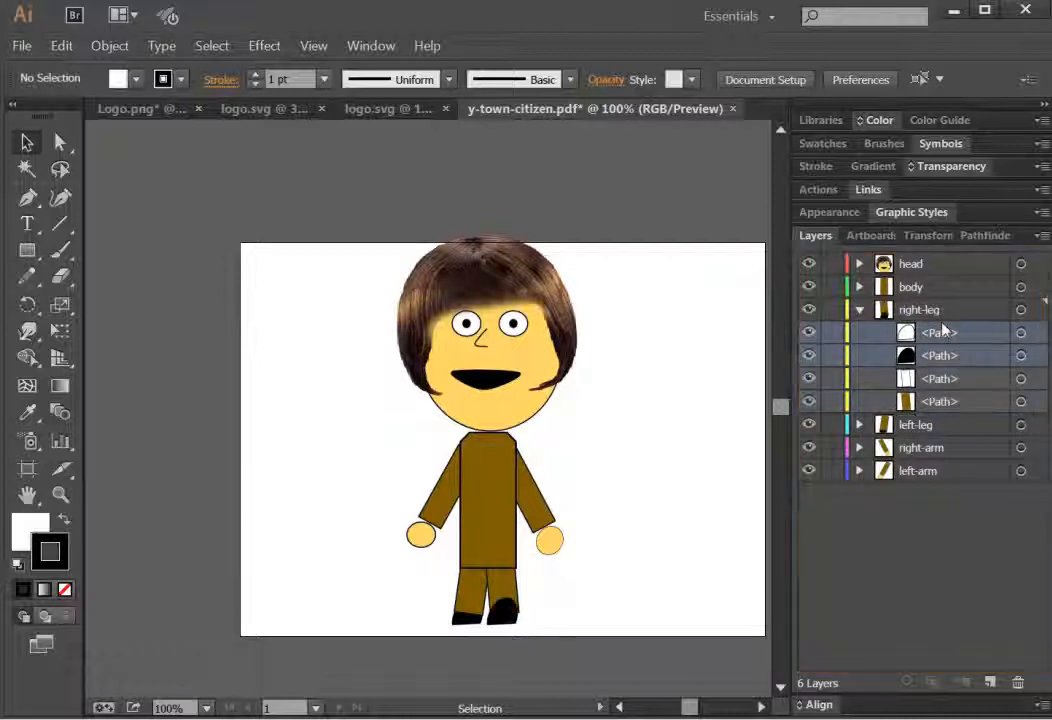
{"action": "left_click", "coordinate": [859, 310]}
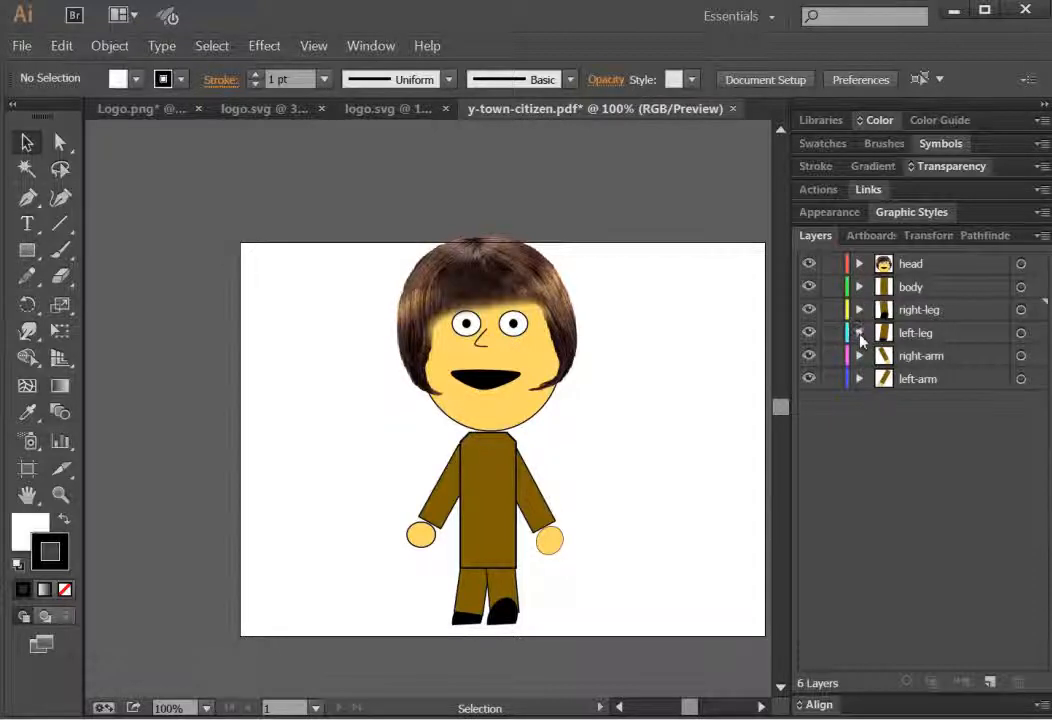
Step: In the left-leg layer, move the shoe paths to the top of the layer's stack, then collapse it
{"action": "left_click", "coordinate": [859, 333]}
{"action": "left_click", "coordinate": [948, 408]}
{"action": "left_click", "coordinate": [945, 429], "text": "shift"}
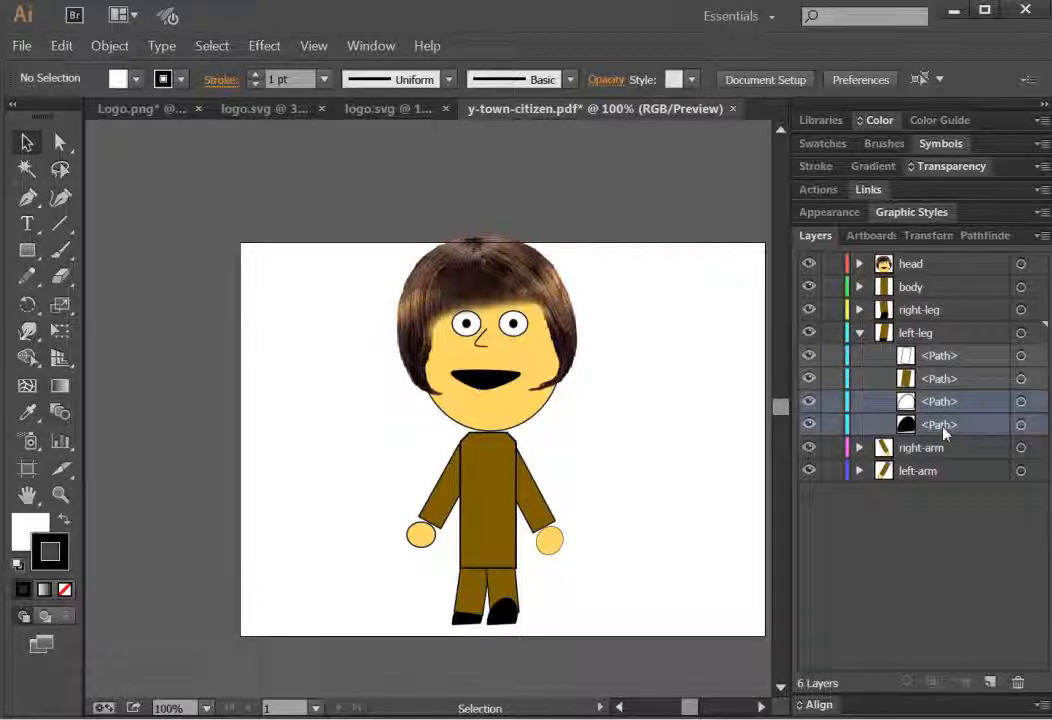
{"action": "left_click_drag", "start_coordinate": [918, 407], "coordinate": [870, 344]}
{"action": "left_click", "coordinate": [860, 333]}
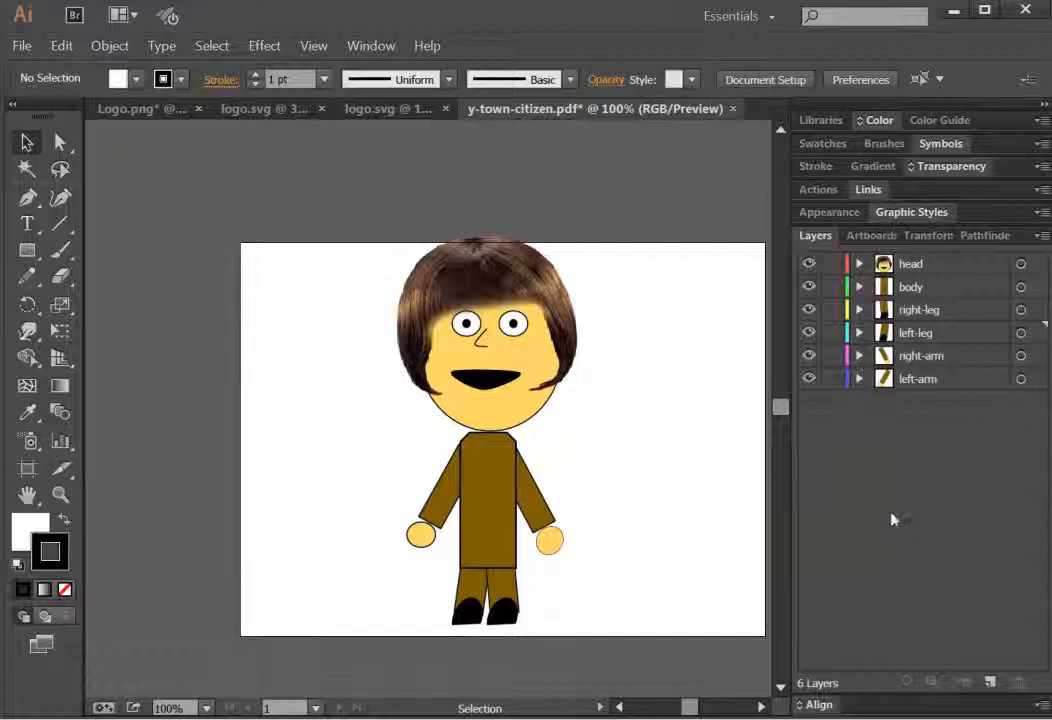
Step: Expand the head layer and toggle the visibility of the eye paths on and off to check each one
{"action": "left_click", "coordinate": [859, 264]}
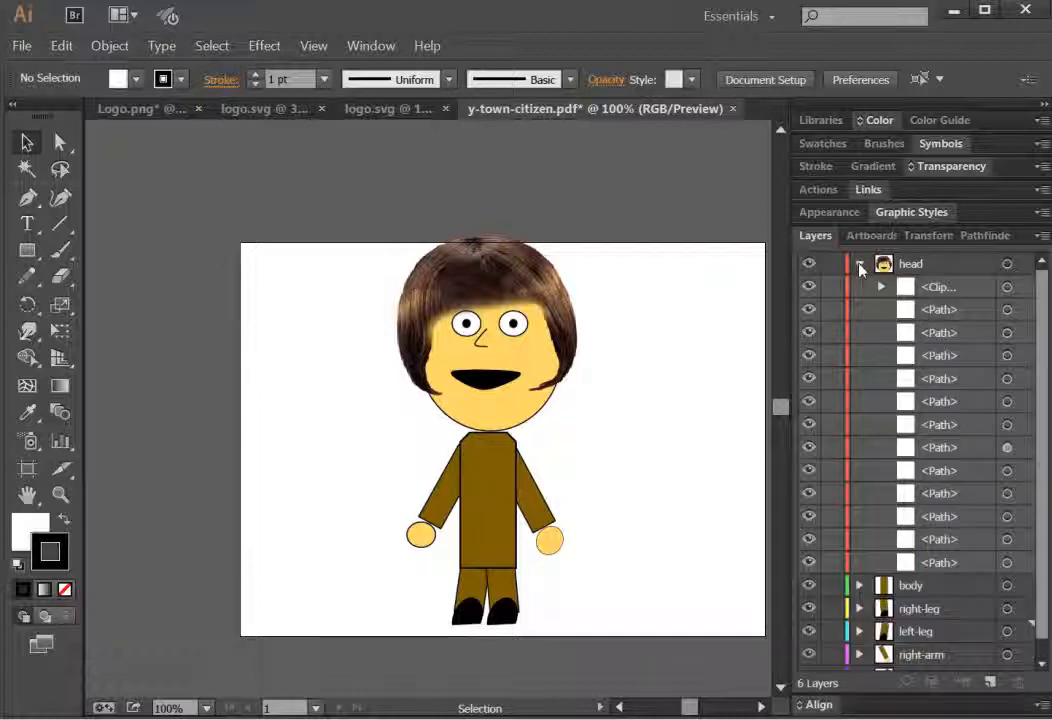
{"action": "left_click", "coordinate": [808, 310]}
{"action": "left_click", "coordinate": [805, 333]}
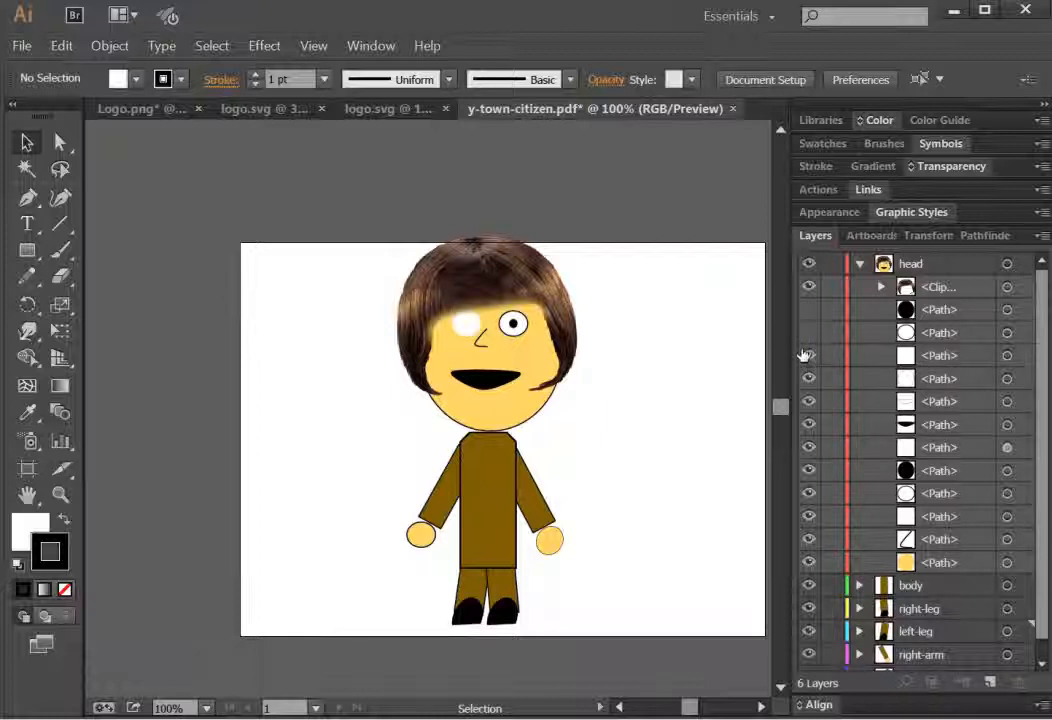
{"action": "left_click", "coordinate": [806, 355]}
{"action": "left_click", "coordinate": [806, 400]}
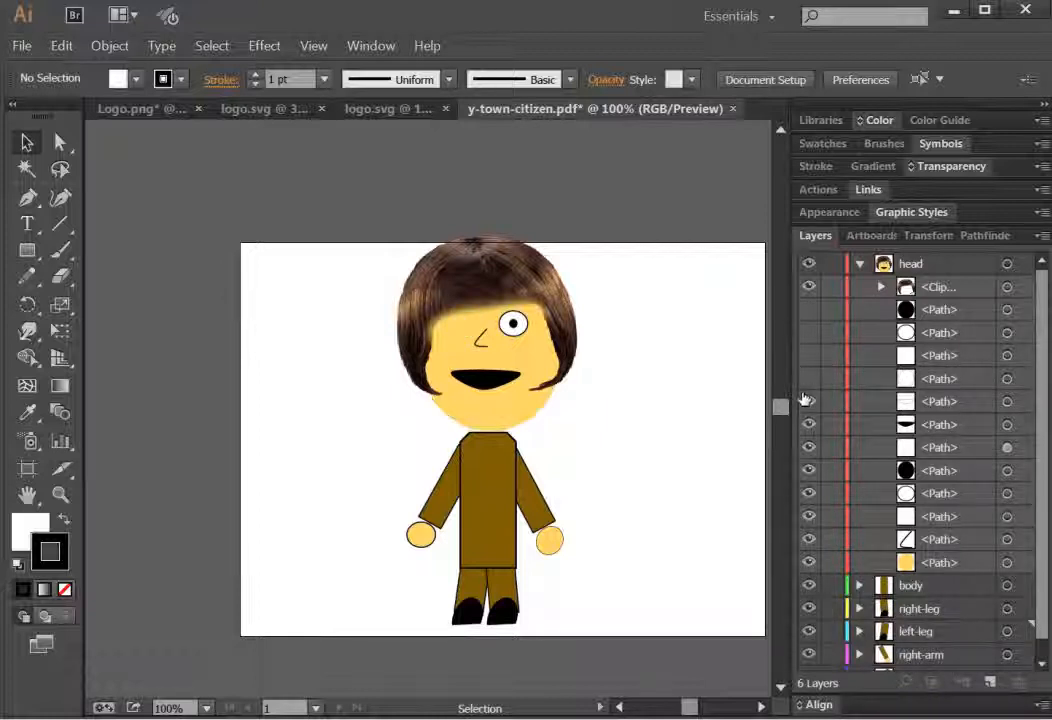
{"action": "left_click_drag", "start_coordinate": [806, 400], "coordinate": [808, 305]}
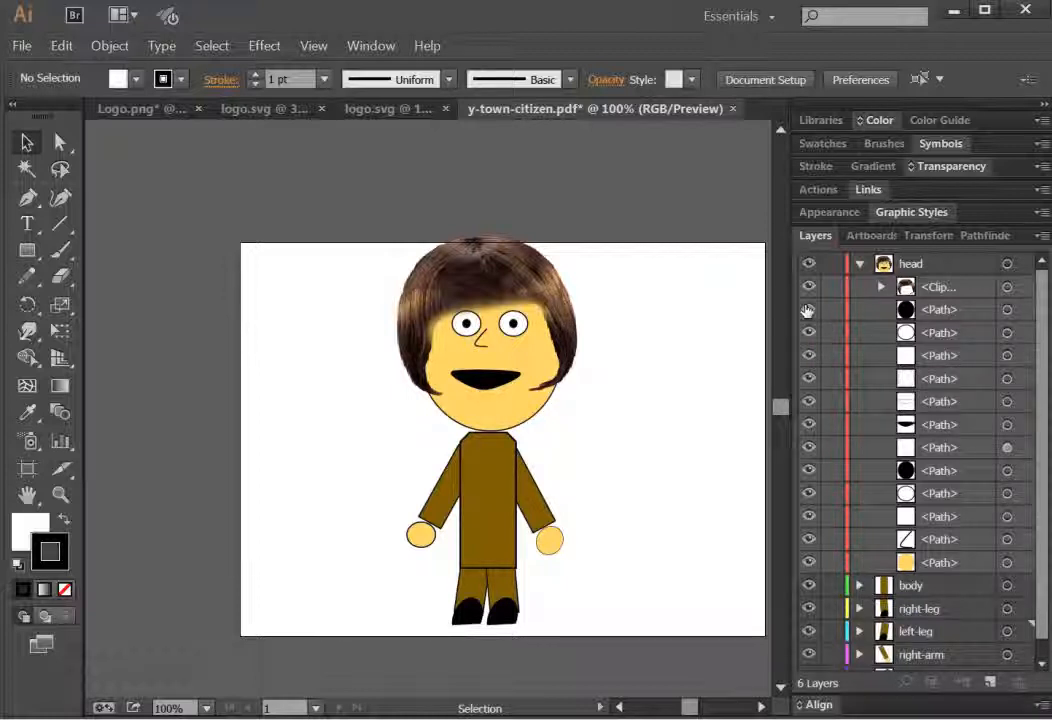
Step: Hide the eye and mouth paths inside the head layer, then collapse the head layer
{"action": "left_click_drag", "start_coordinate": [808, 310], "coordinate": [804, 405]}
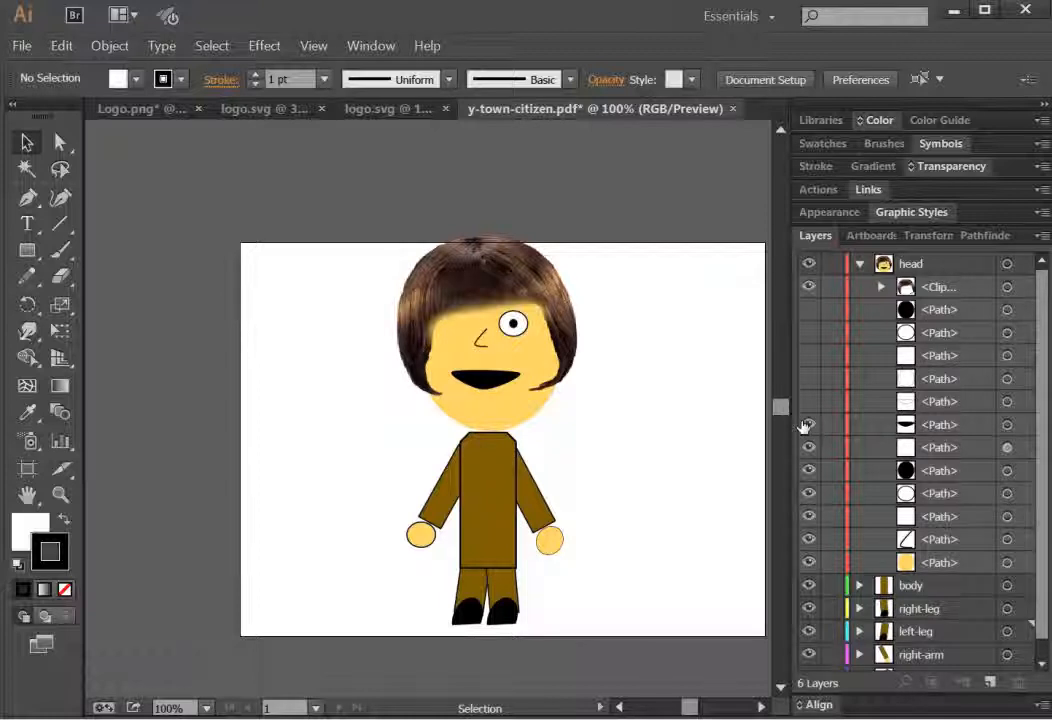
{"action": "left_click_drag", "start_coordinate": [801, 468], "coordinate": [805, 497]}
{"action": "left_click", "coordinate": [805, 516]}
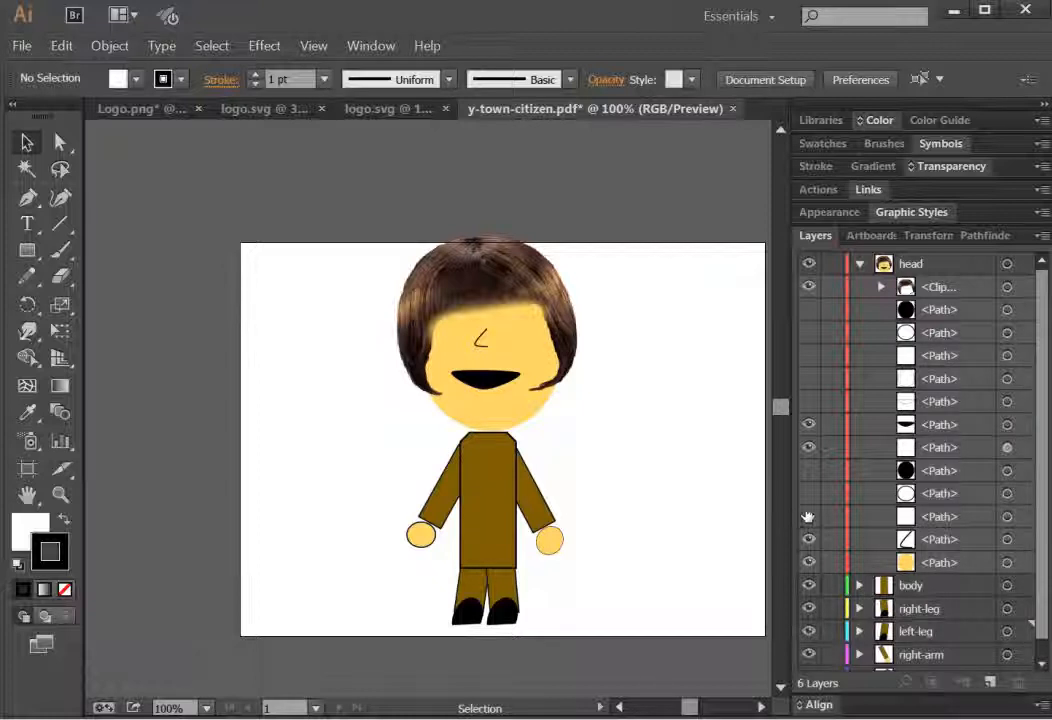
{"action": "left_click", "coordinate": [808, 424]}
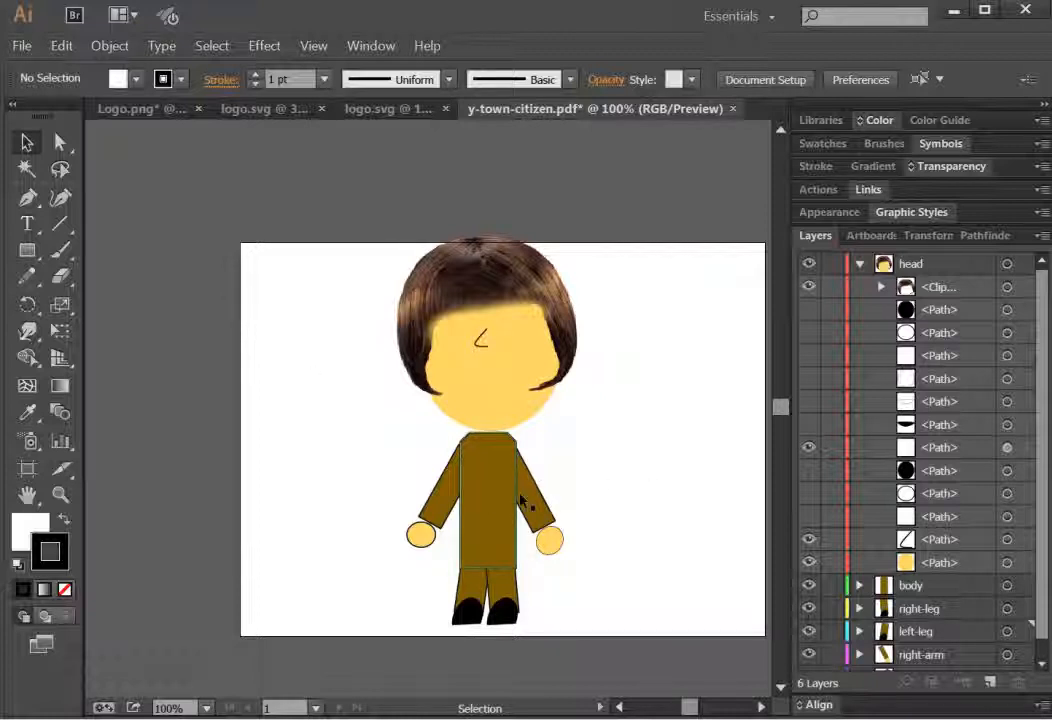
{"action": "left_click", "coordinate": [860, 264]}
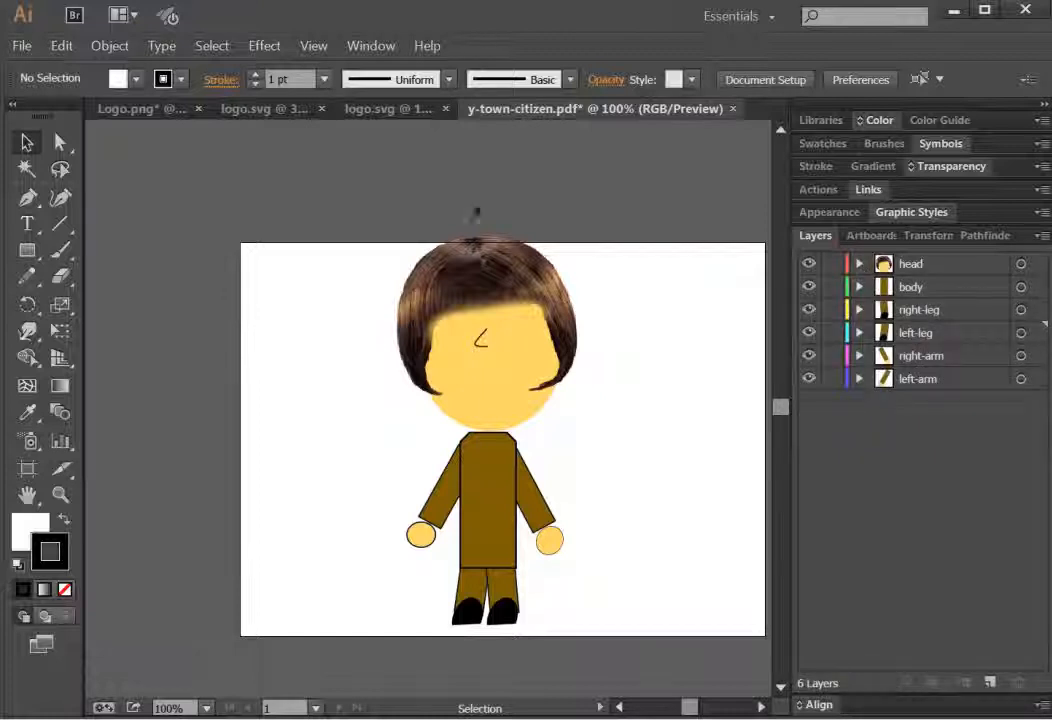
Step: Save the document
{"action": "left_click", "coordinate": [21, 47]}
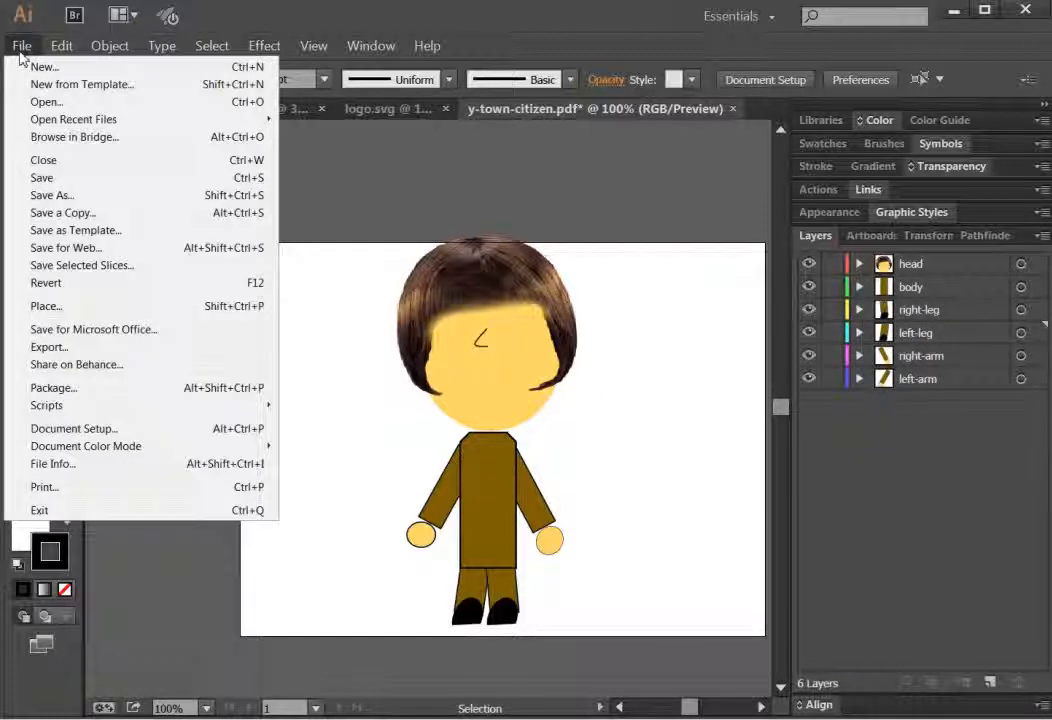
{"action": "left_click", "coordinate": [48, 178]}
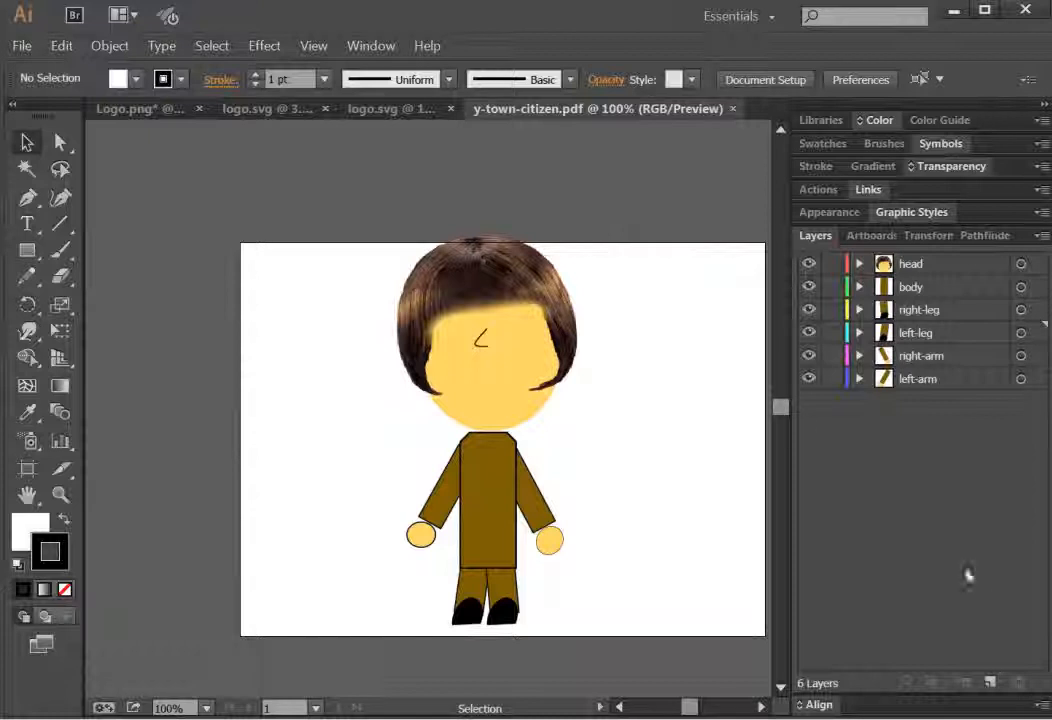